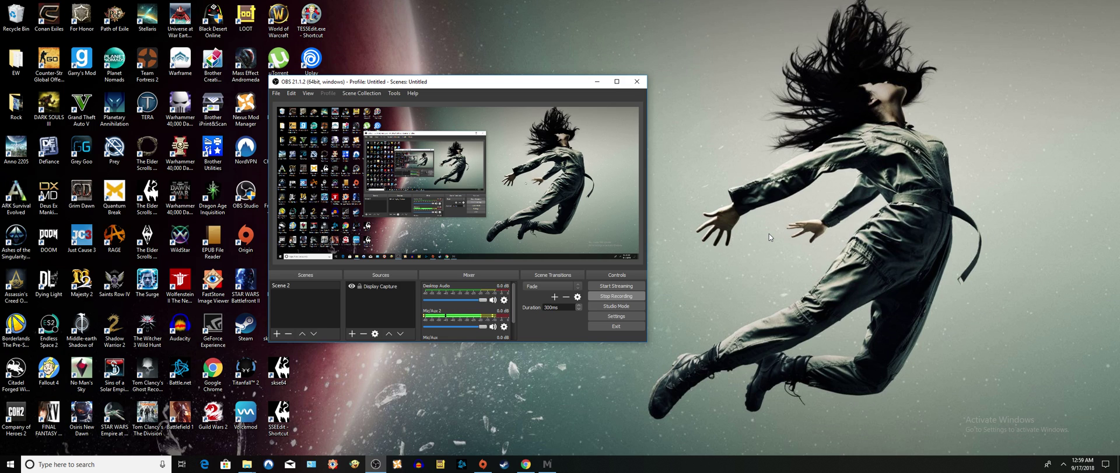
Empty the Recycle Bin on the desktop, permanently deleting its items.
right_click(14, 11)
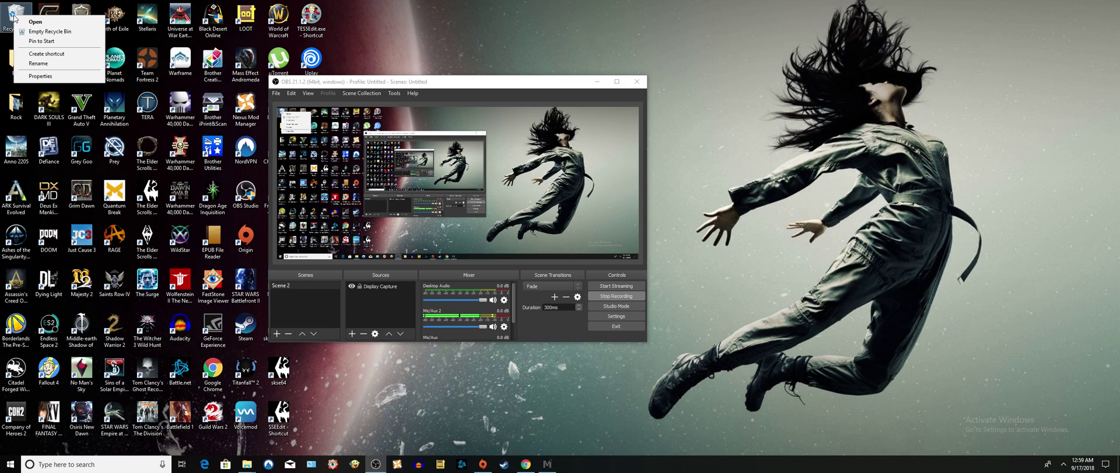
left_click(49, 30)
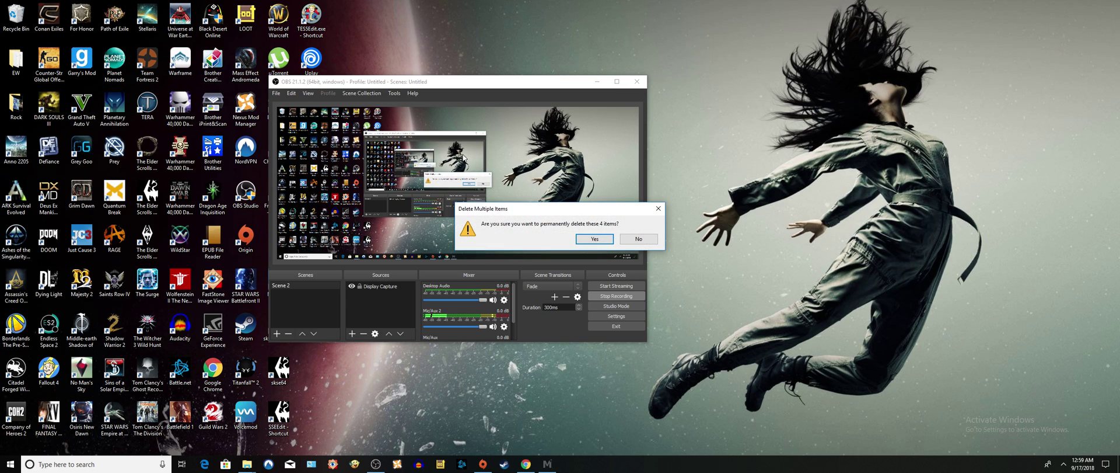
left_click(593, 239)
left_click(805, 325)
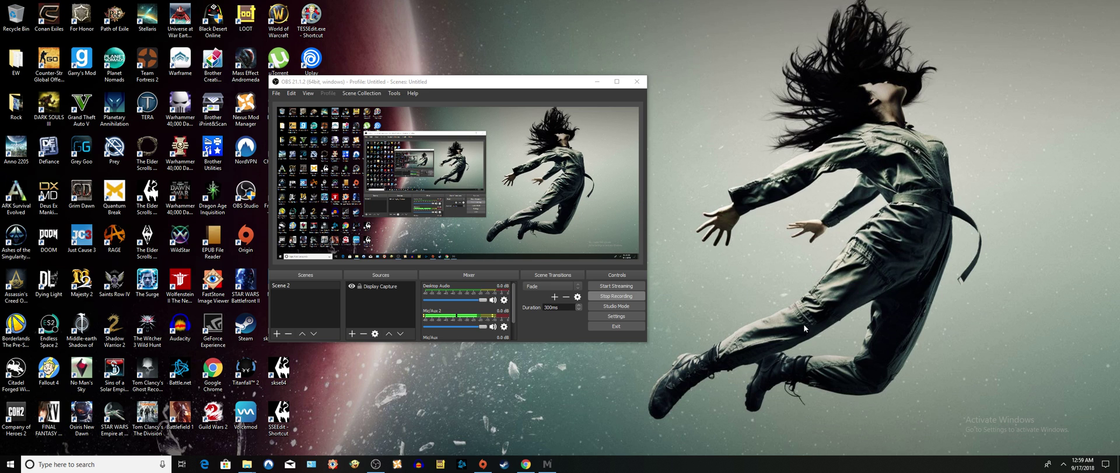
Switch to Chrome and review the Mass Effect Andromeda mod installation video and the video on installing DAI mods with DAItools and Frosty Manager.
left_click(526, 464)
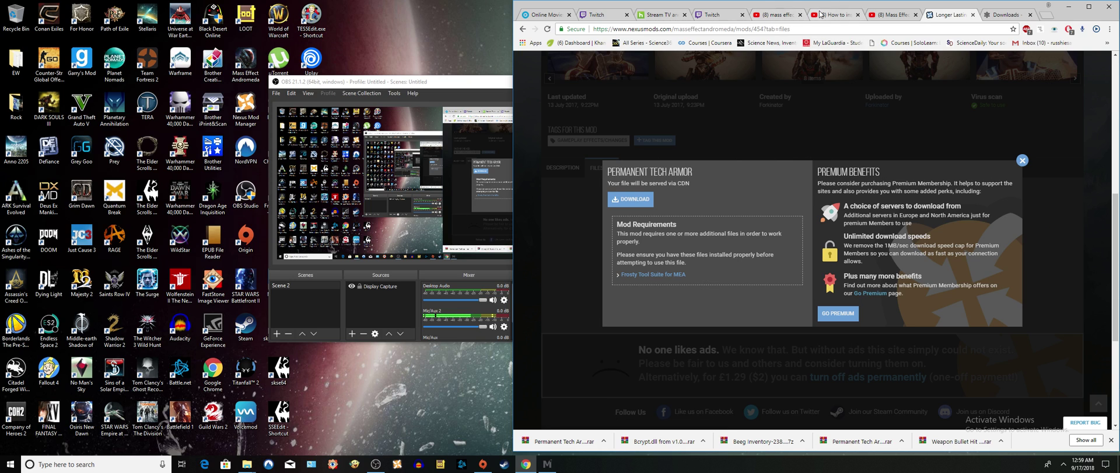
left_click(887, 15)
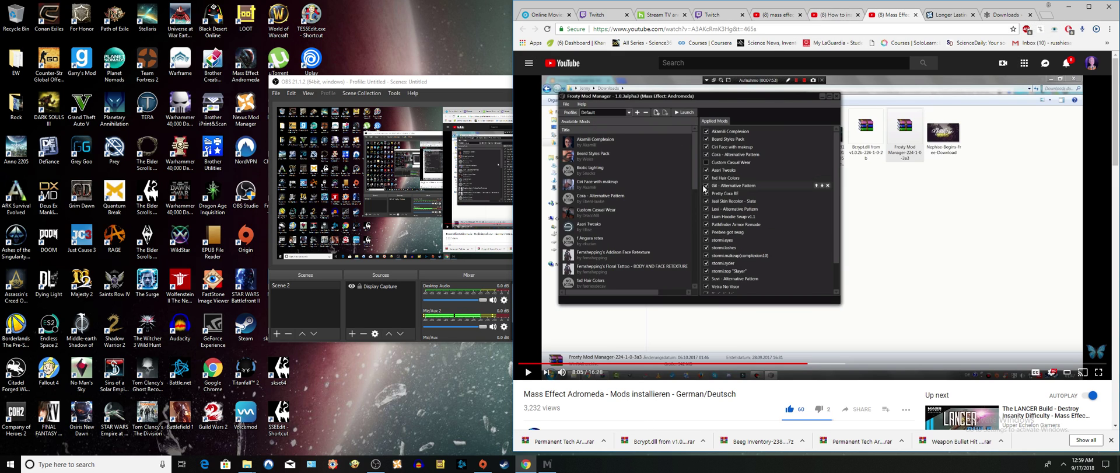
scroll(906, 232, "down", 1)
scroll(751, 184, "down", 2)
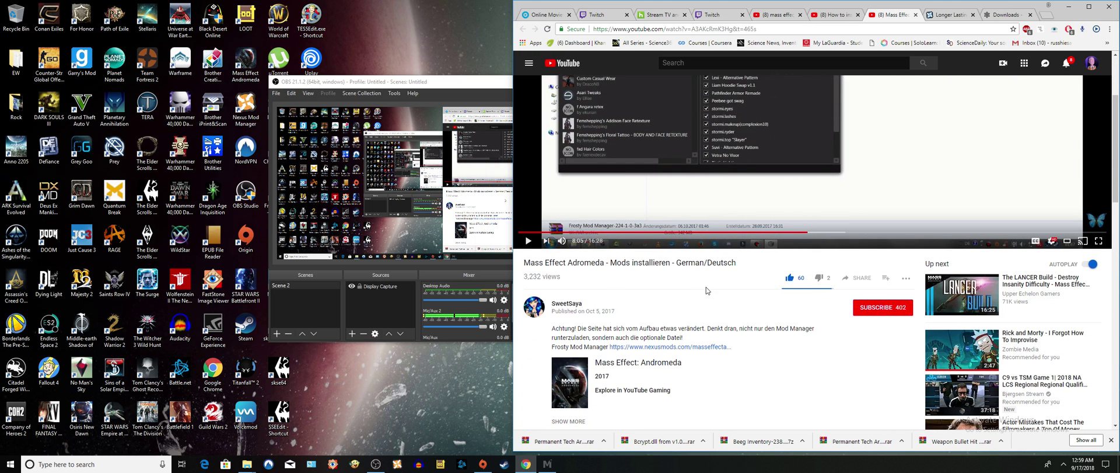
scroll(677, 284, "up", 1)
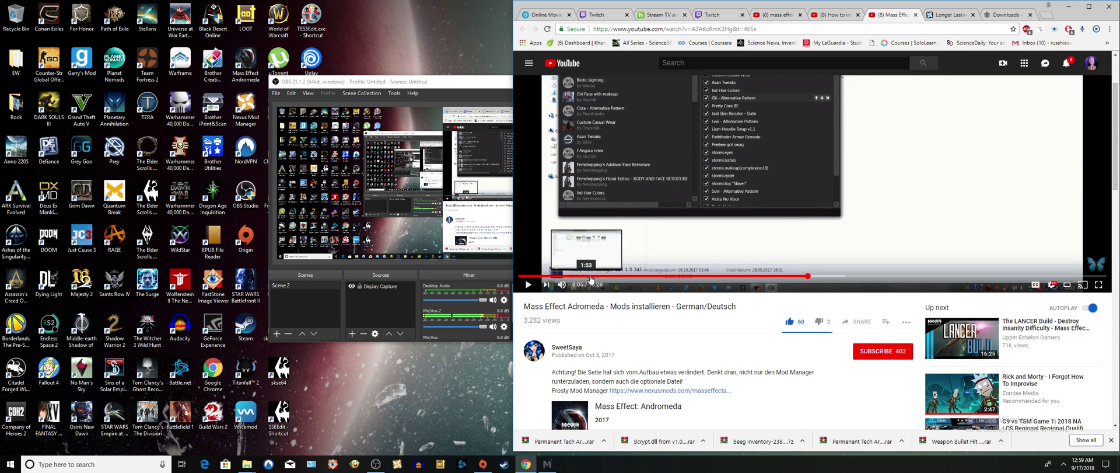
scroll(794, 262, "up", 2)
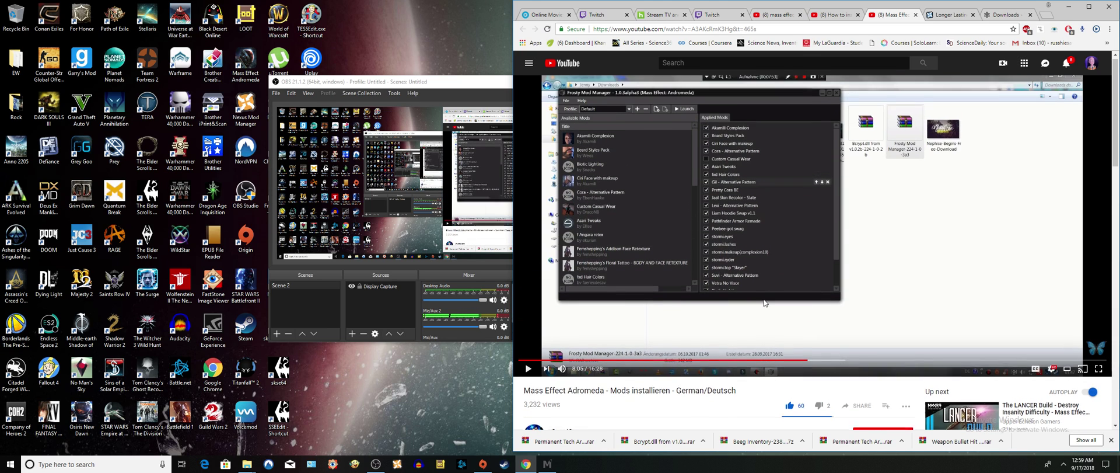
left_click(832, 15)
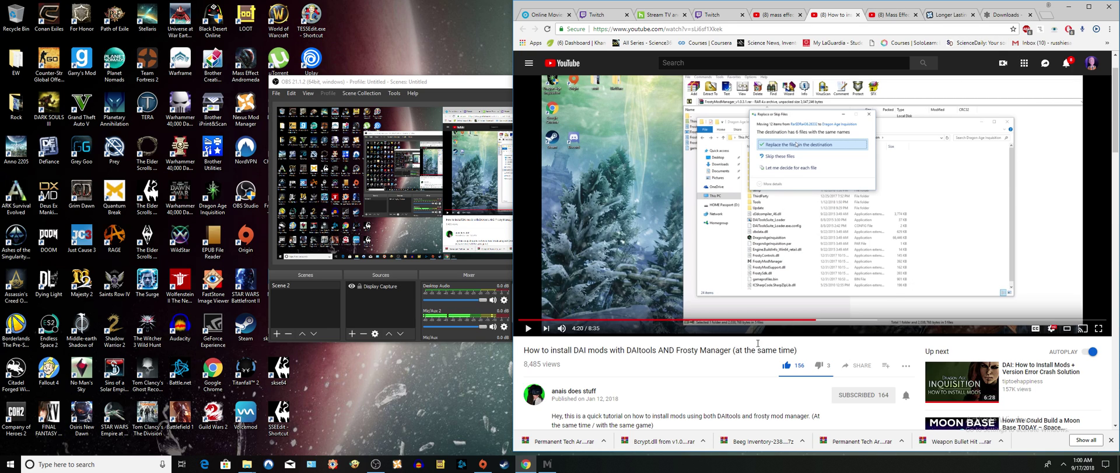
Return to the Longer Lasting Tech Armor mod page and dismiss the Permanent Tech Armor download dialog.
left_click(936, 15)
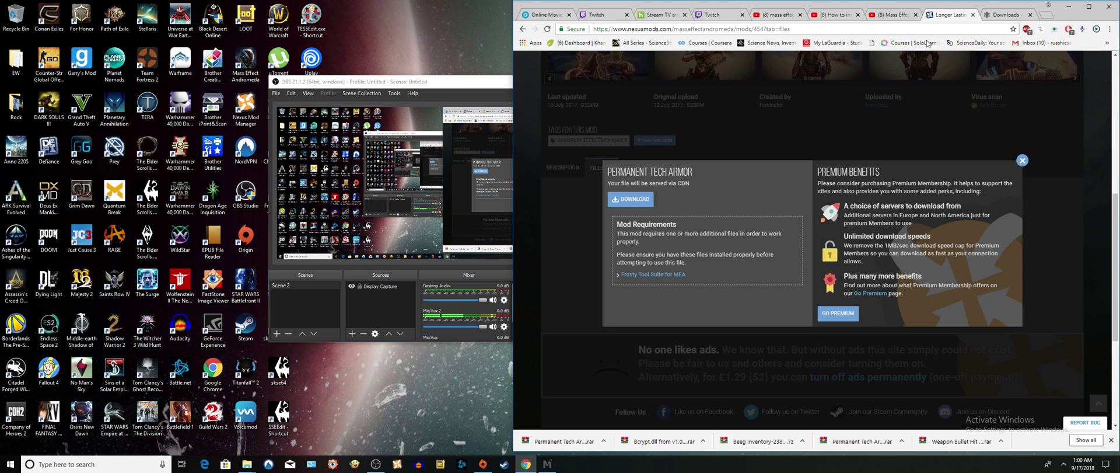
left_click(1022, 160)
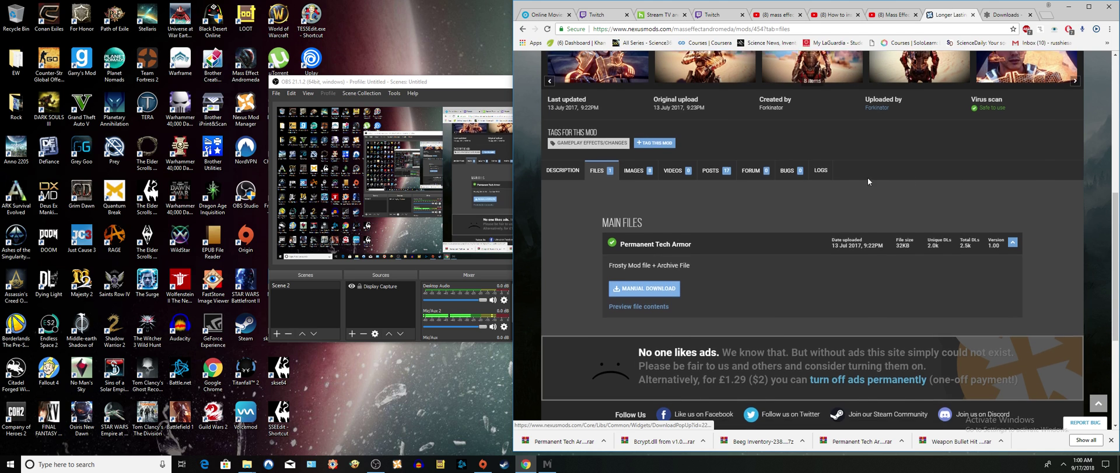
scroll(867, 177, "up", 2)
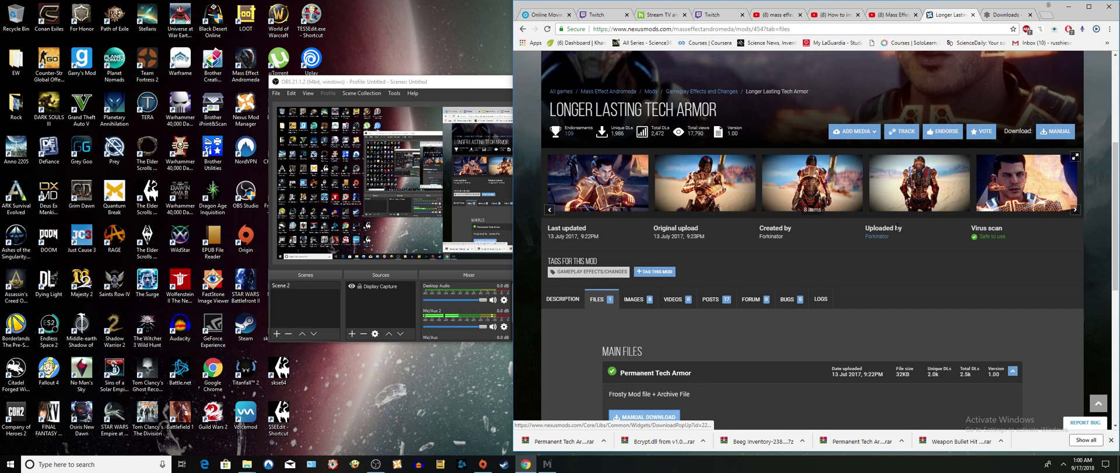
Go back from the Frosty downloads page to the Frosty Tool Suite for MEA page on Nexus Mods and look through its optional files.
left_click(1004, 18)
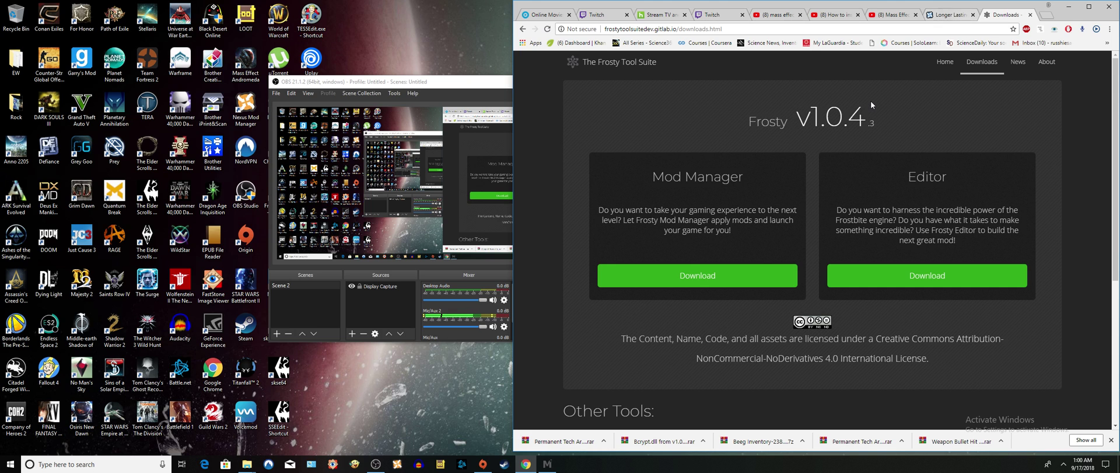
key("alt+Left")
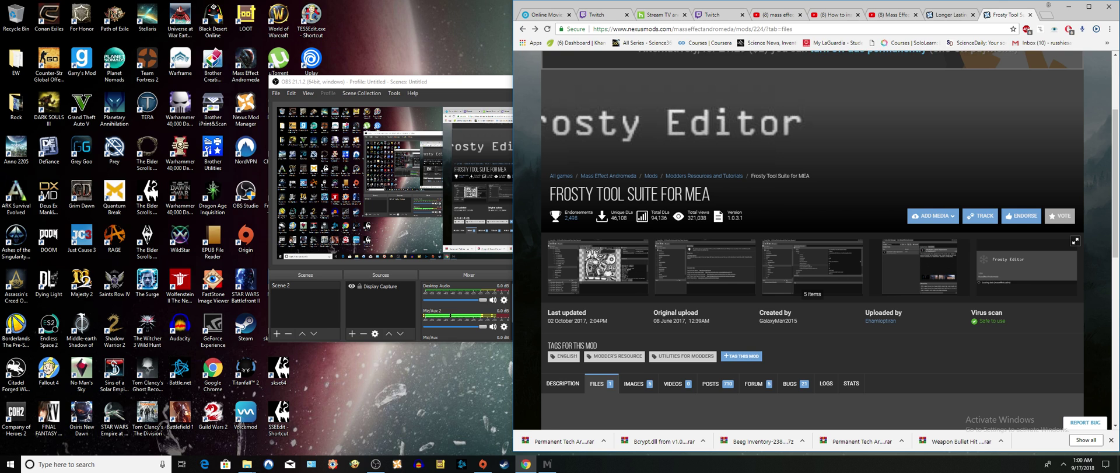
scroll(674, 197, "down", 3)
scroll(674, 197, "up", 4)
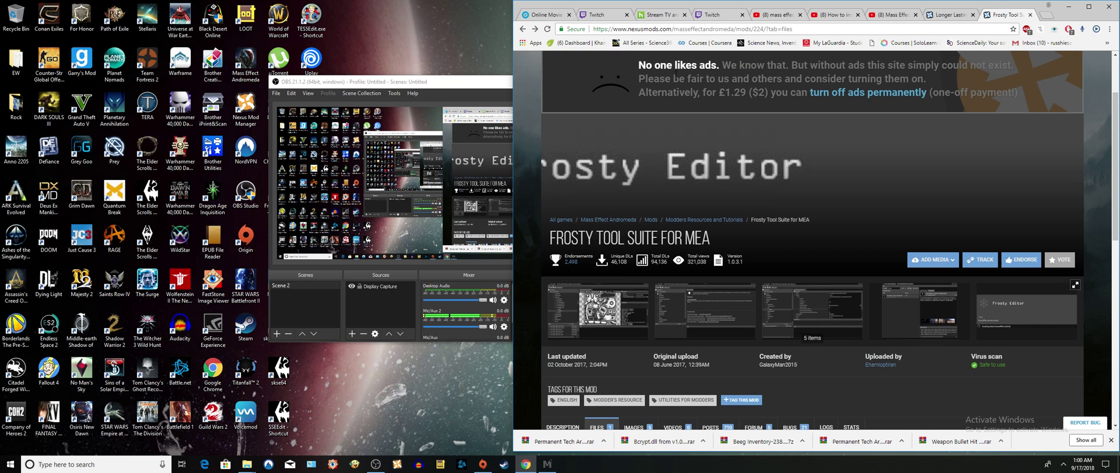
scroll(674, 129, "down", 5)
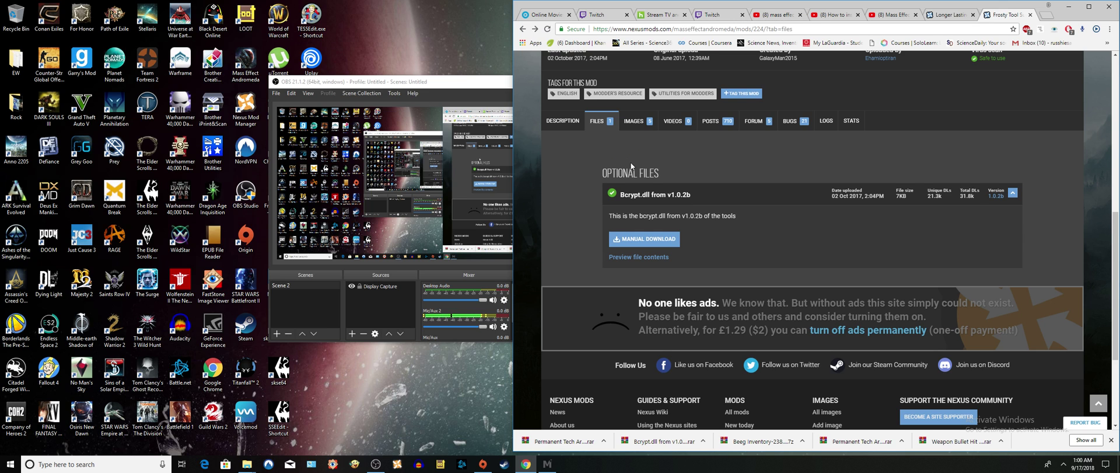
scroll(646, 197, "down", 2)
scroll(648, 155, "up", 1)
Show the Frosty Tool Suite description and follow its link to the latest version's downloads page.
left_click(563, 114)
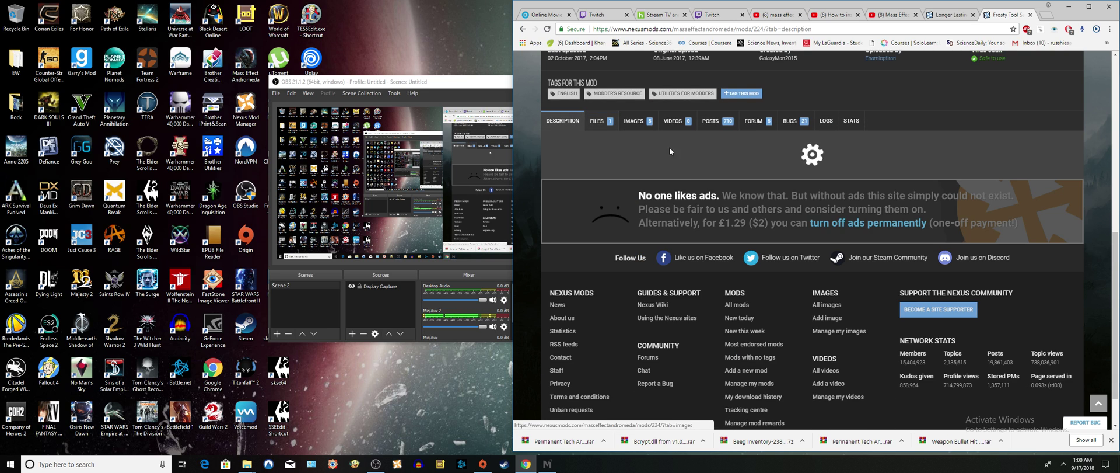
scroll(650, 165, "down", 3)
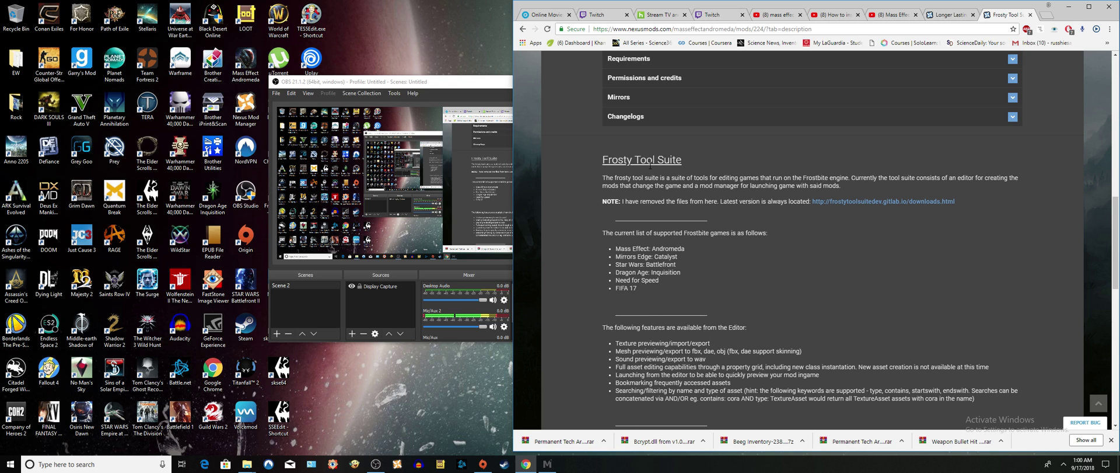
scroll(746, 190, "down", 1)
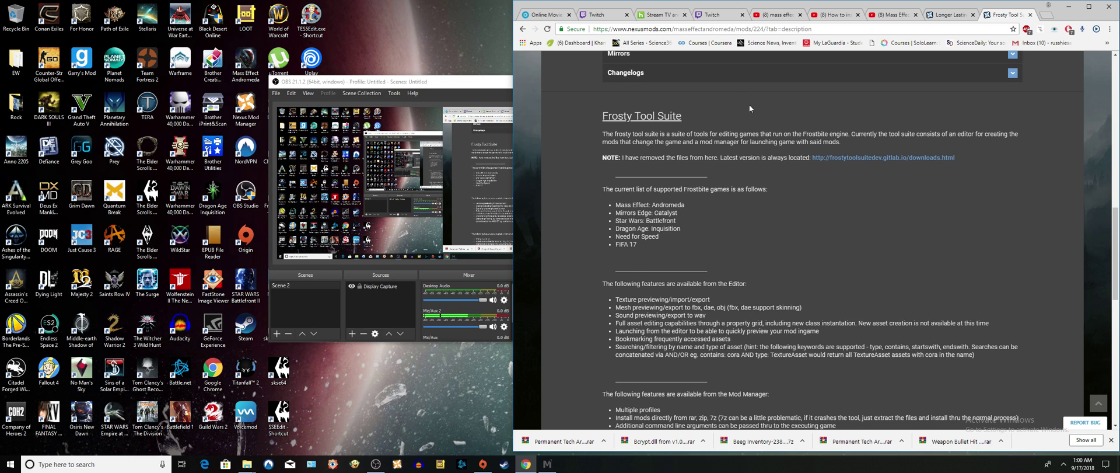
left_click(864, 157)
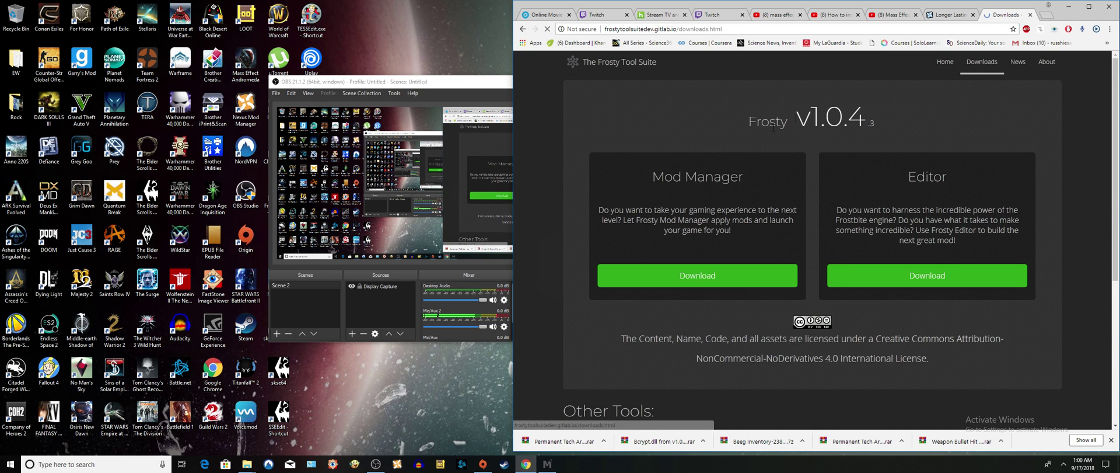
Look over the Frosty Mod Manager, Editor and other tool downloads, and dismiss the browser's bar of downloaded files.
scroll(712, 160, "down", 3)
scroll(597, 218, "up", 3)
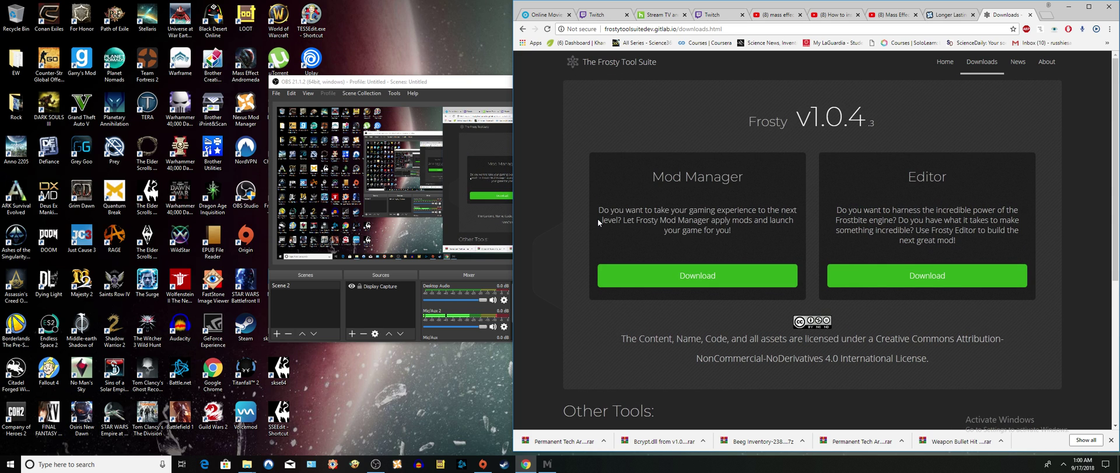
scroll(730, 215, "down", 2)
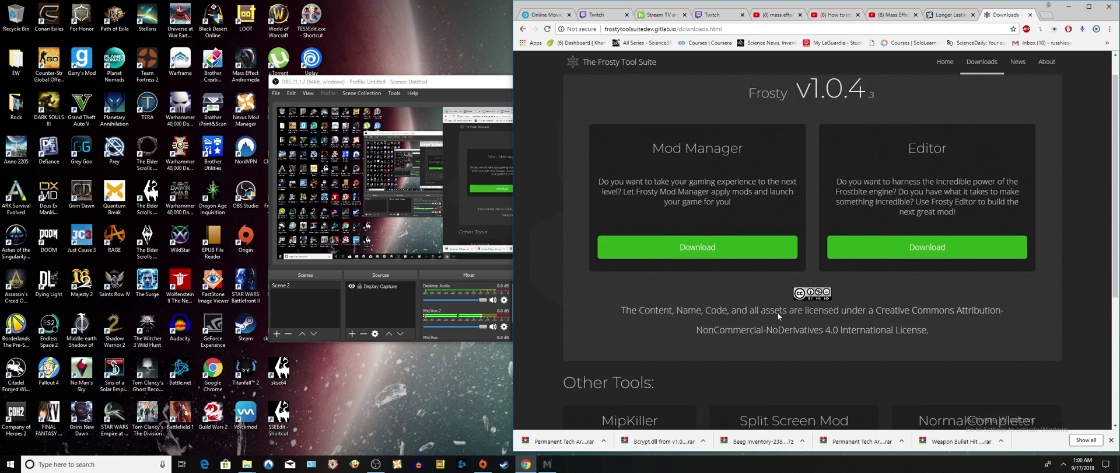
left_click(1111, 439)
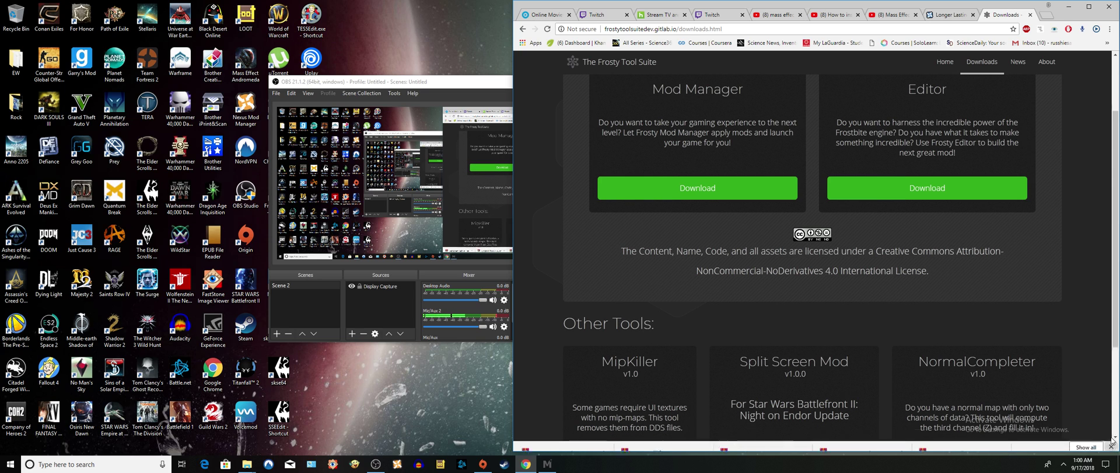
View the quarantined threat's options in the Windows Defender Security Center threat history, then close the security window.
left_click(1063, 464)
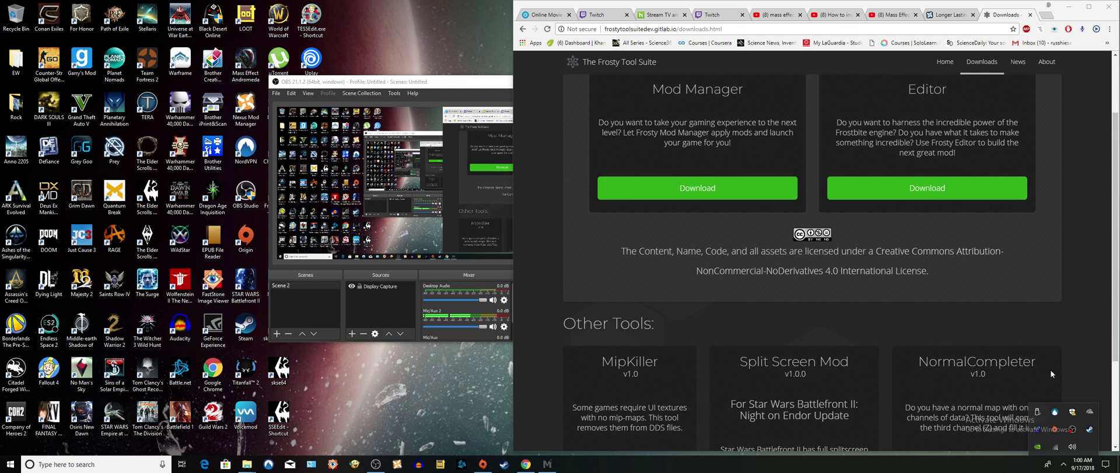
left_click(1072, 411)
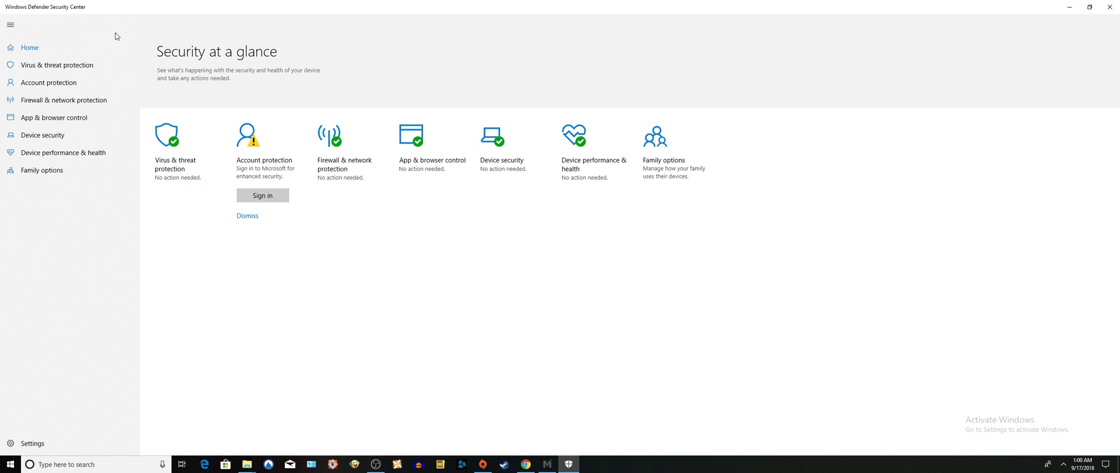
left_click(67, 68)
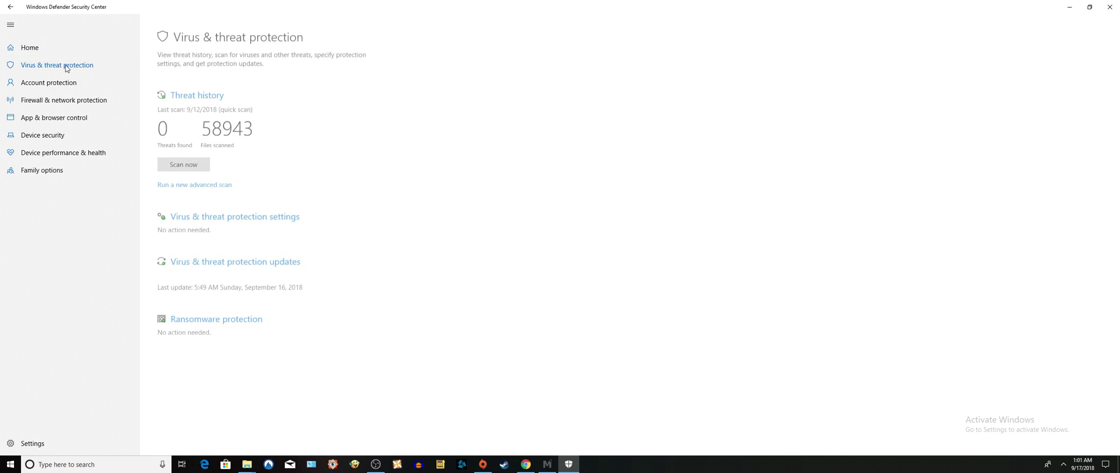
left_click(203, 89)
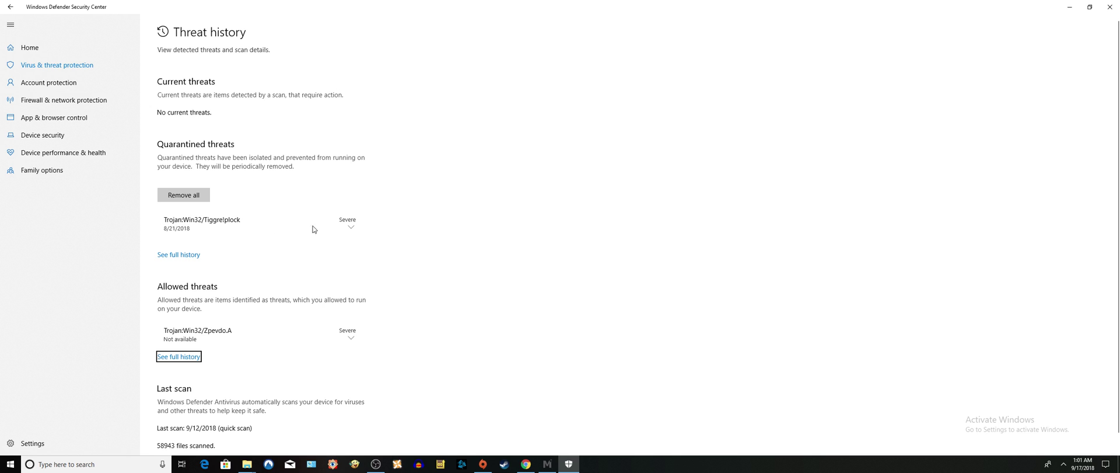
left_click(352, 227)
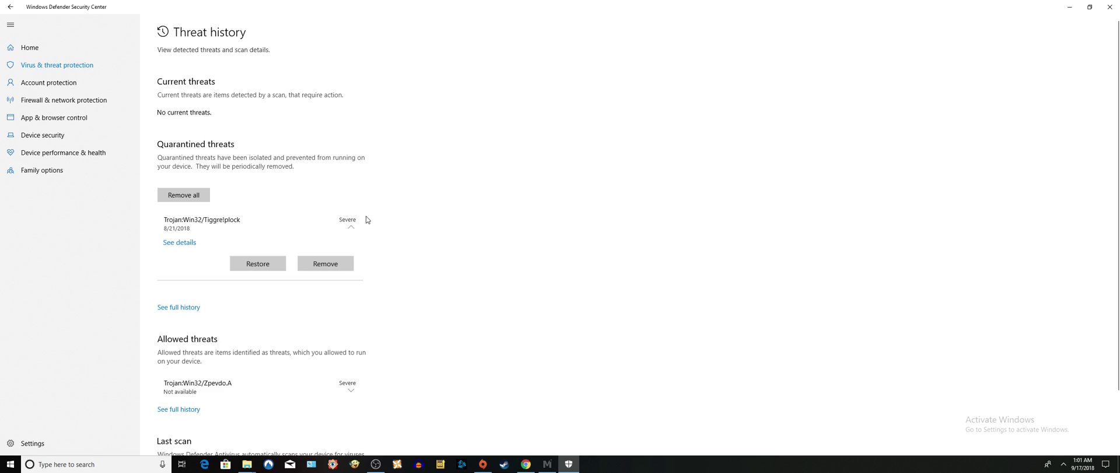
left_click(1110, 7)
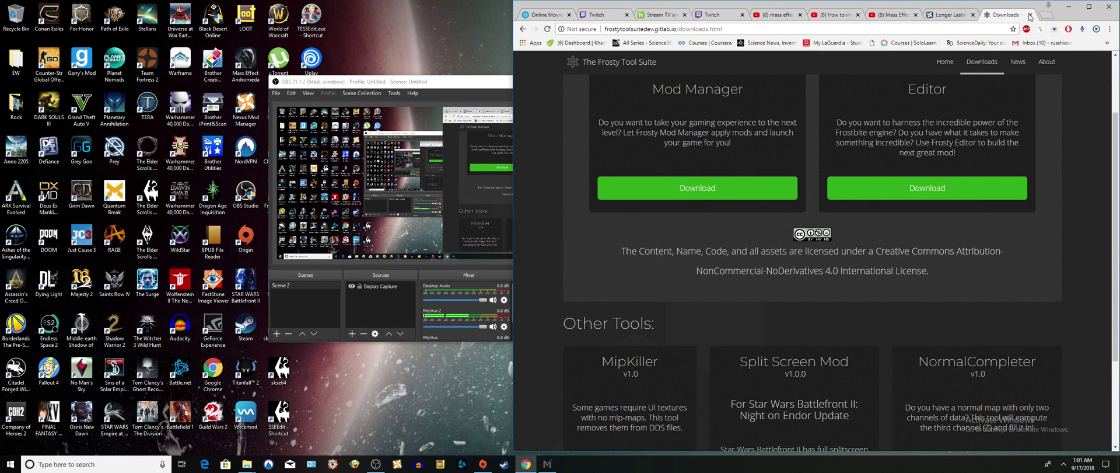
Close the Frosty Downloads page in the browser and minimize the OBS window.
left_click(1031, 15)
left_click(468, 87)
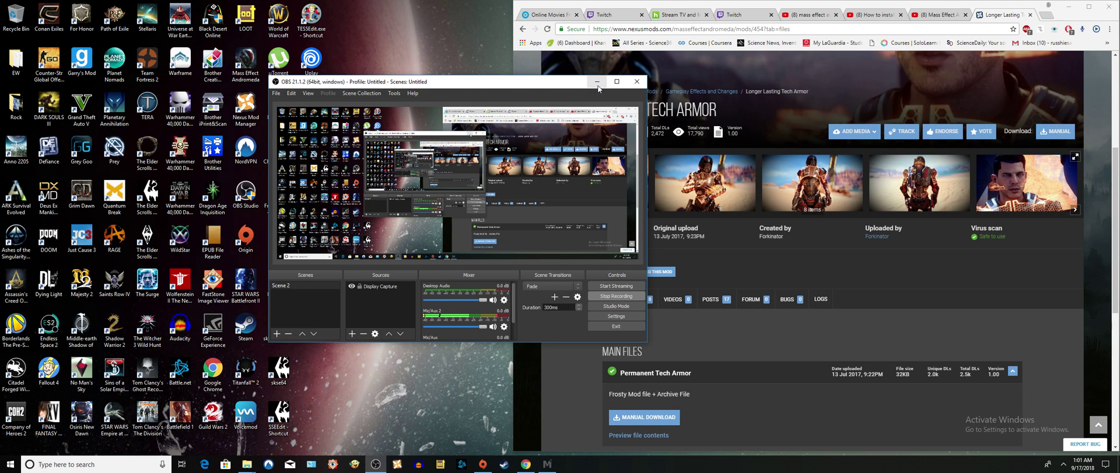
left_click(598, 85)
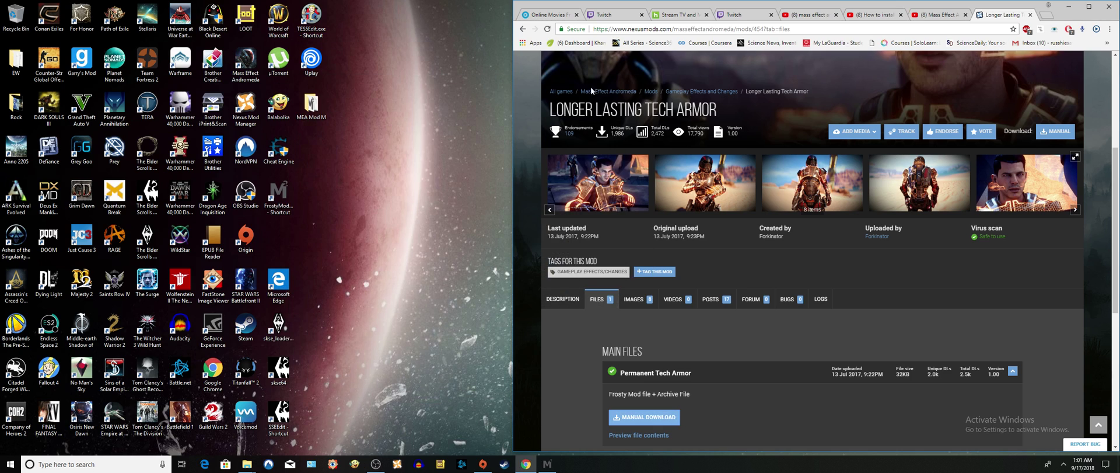
View the contents of the MEA Mod M folder from the desktop in a smaller window, and close it.
double_click(313, 104)
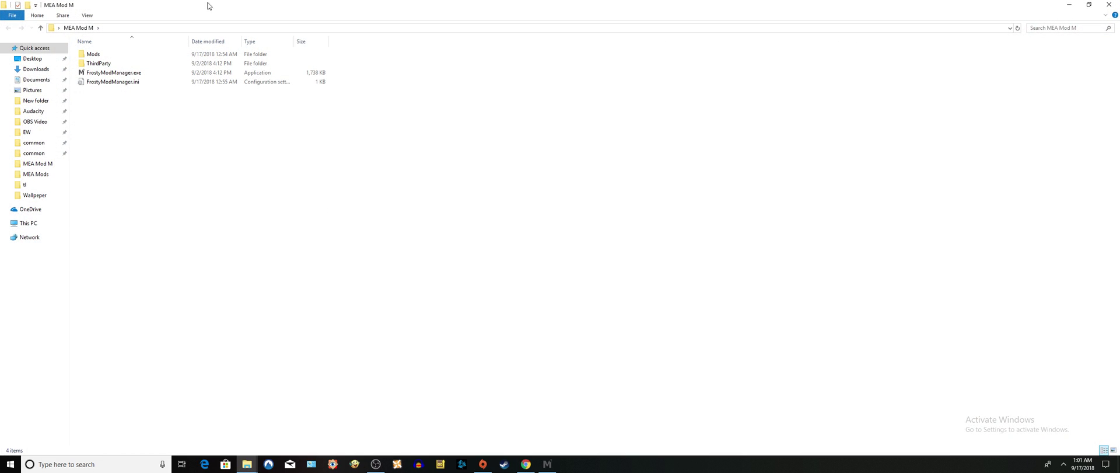
double_click(470, 3)
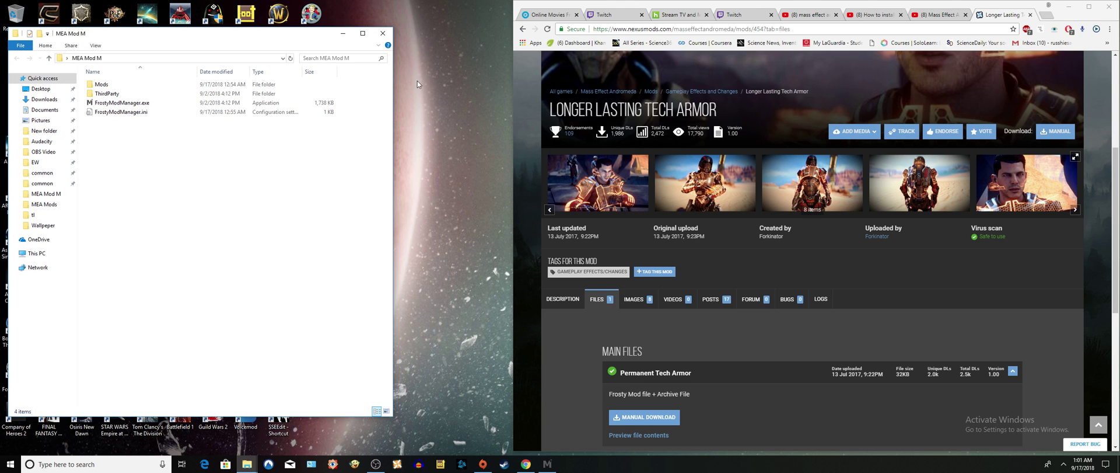
left_click_drag(288, 44, 719, 50)
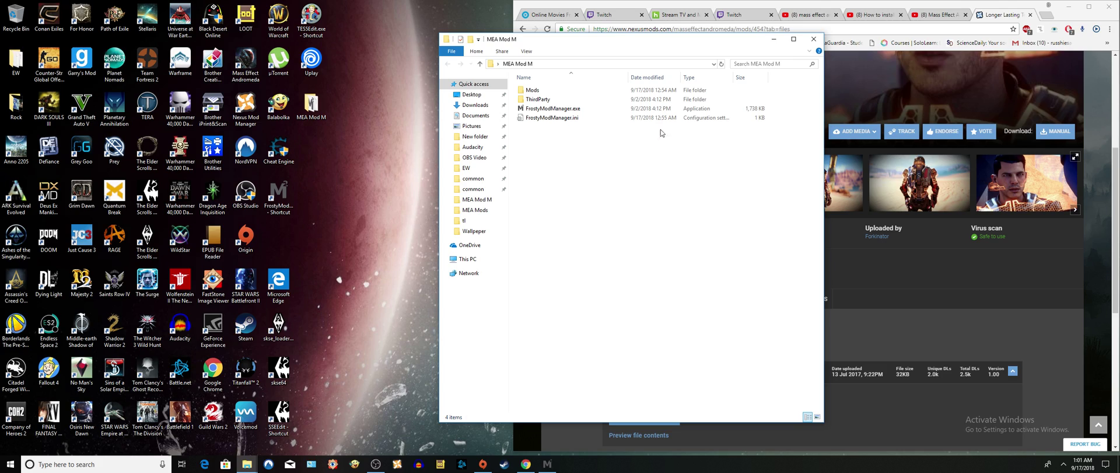
left_click(793, 40)
left_click(1109, 5)
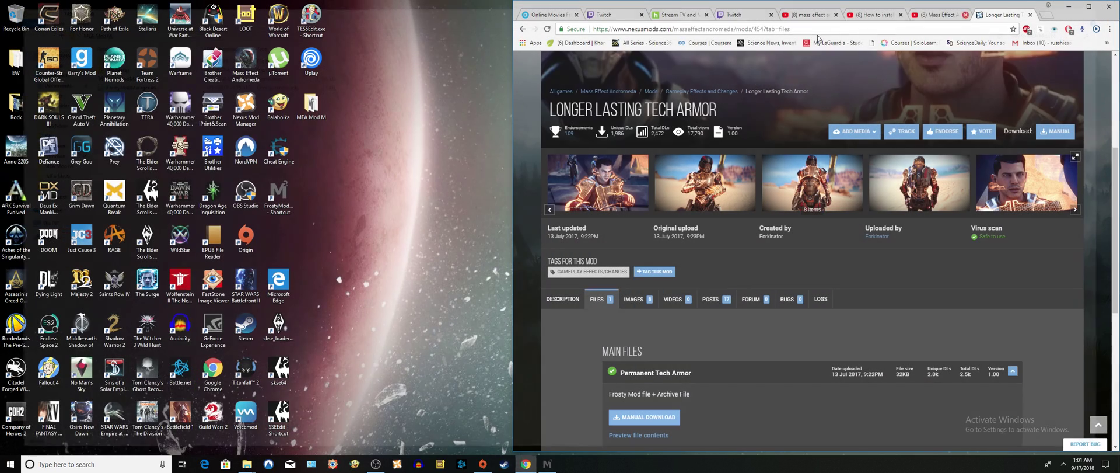
Open Frosty Mod Manager from its desktop shortcut and move its window clear of the Mass Effect Andromeda shortcut.
double_click(288, 203)
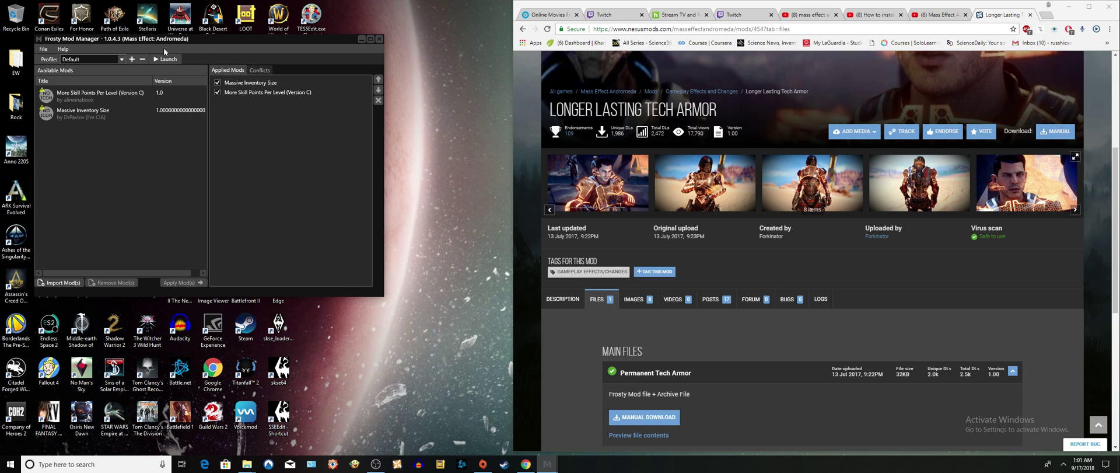
left_click_drag(312, 46, 334, 106)
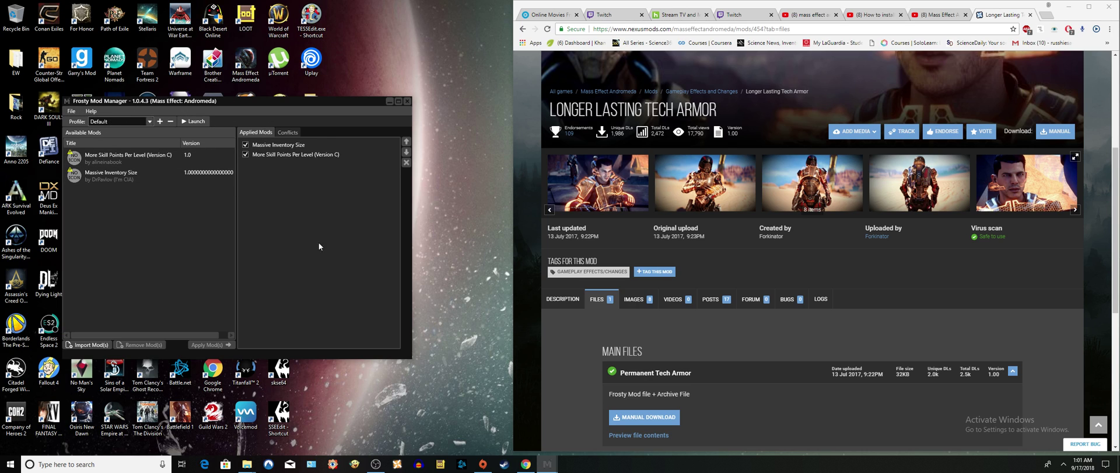
Open the Mass Effect Andromeda install folder from the game's desktop shortcut, show its full path, and close the folder window.
right_click(240, 57)
left_click(261, 71)
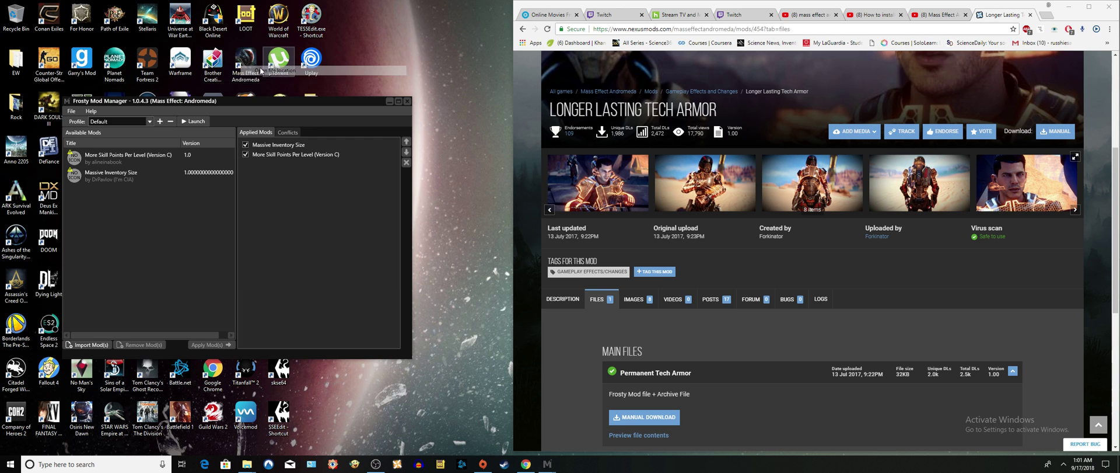
double_click(532, 4)
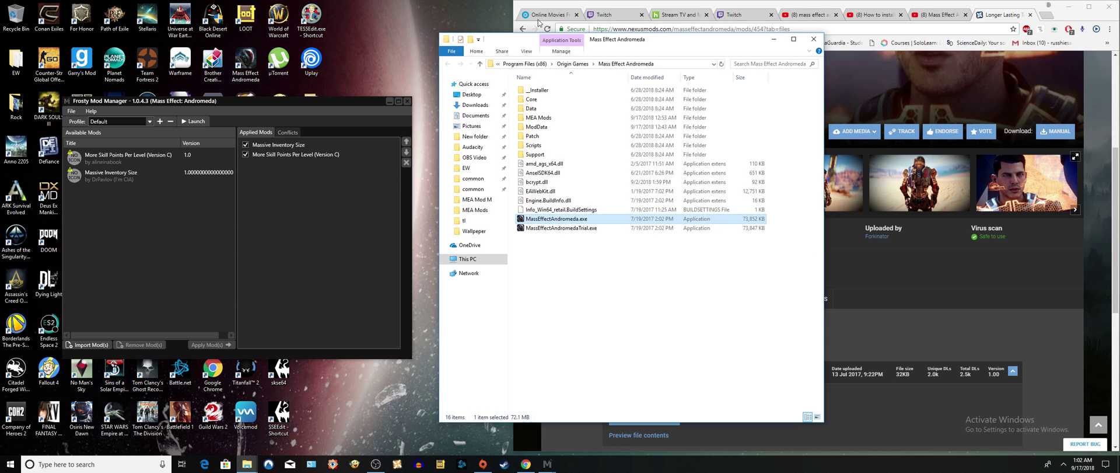
left_click(679, 64)
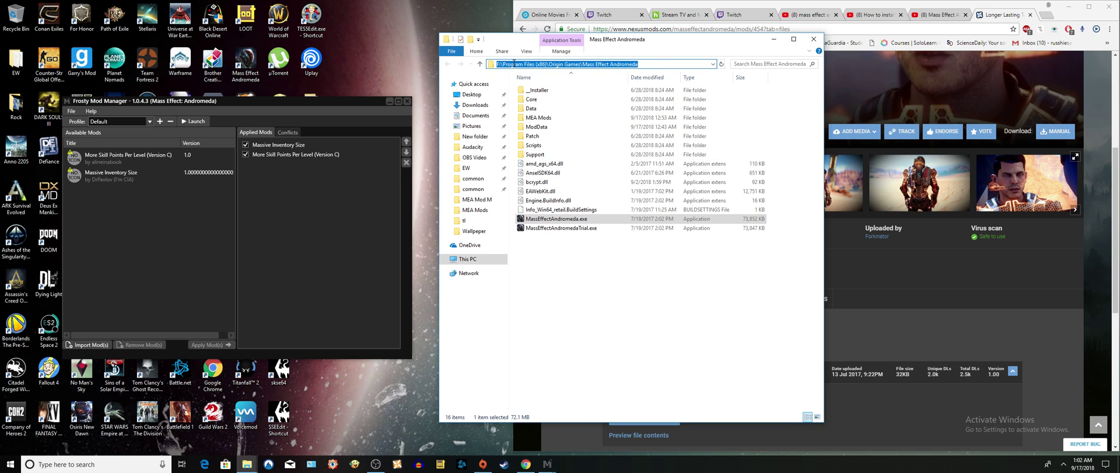
left_click(794, 39)
left_click(1115, 4)
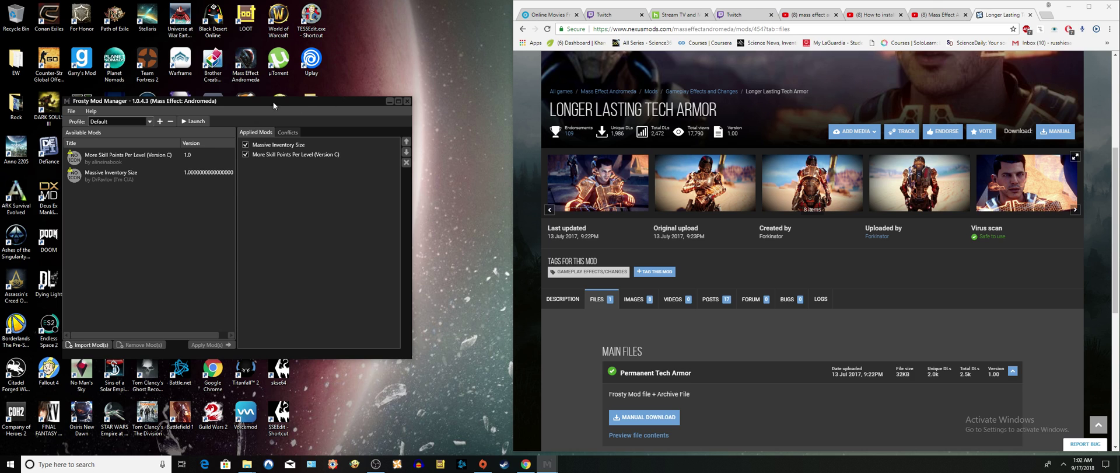
Start a mod import in Frosty Mod Manager and browse to the MEA Mods folder inside the Mass Effect Andromeda folder.
left_click_drag(304, 101, 365, 95)
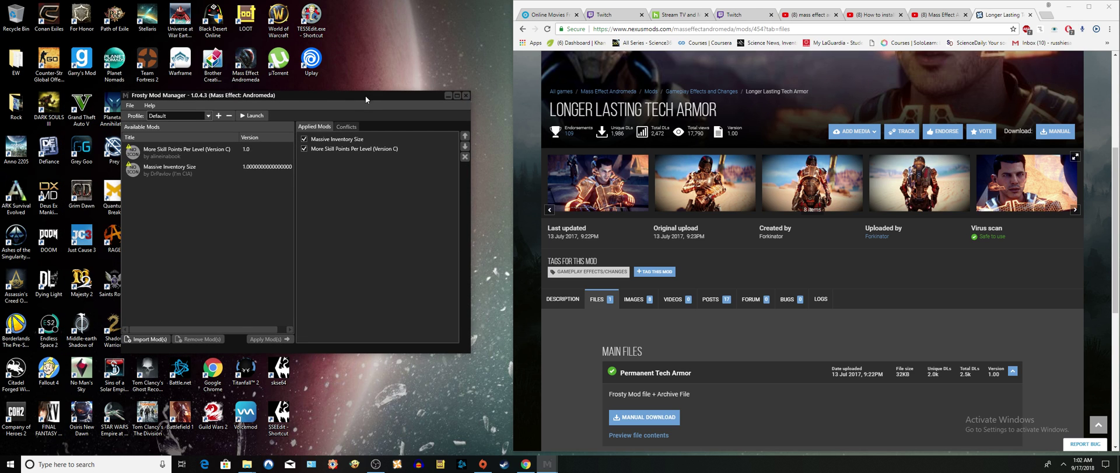
left_click(149, 339)
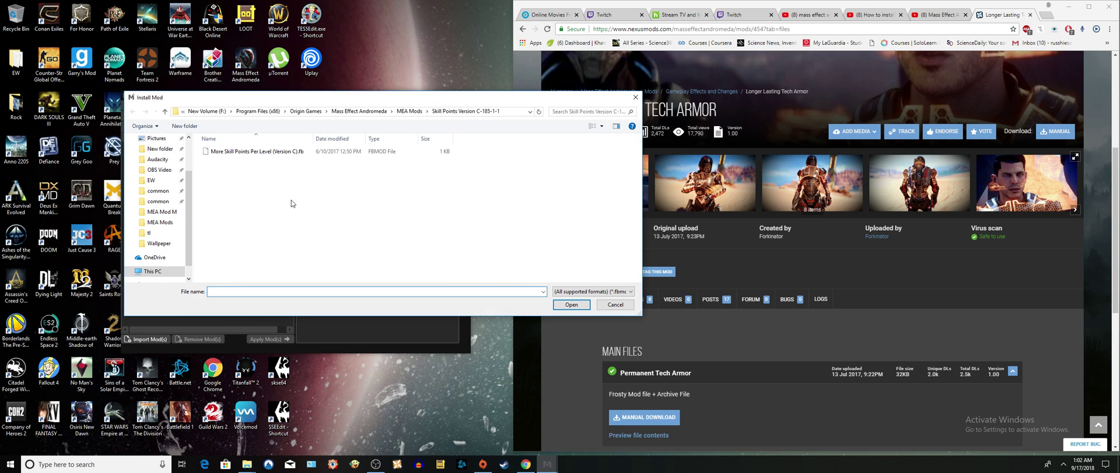
left_click(164, 224)
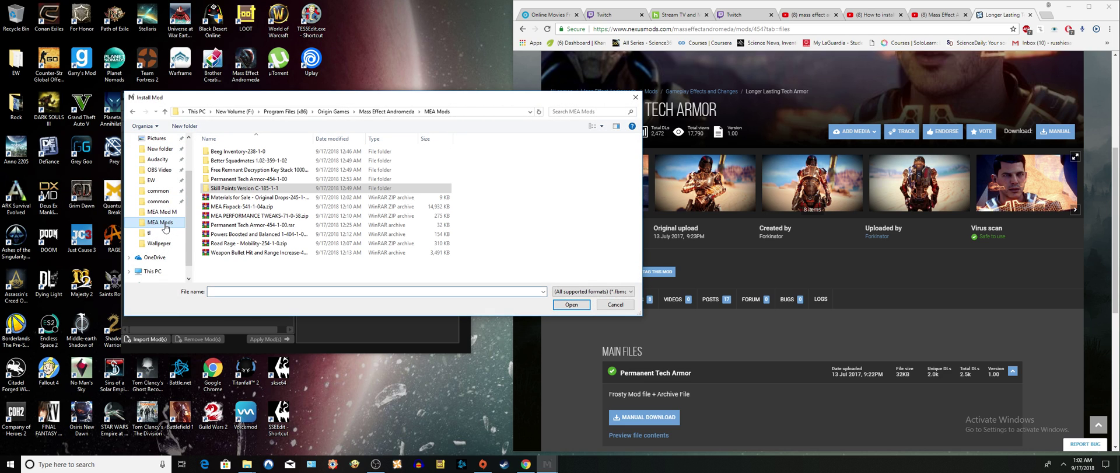
left_click(386, 111)
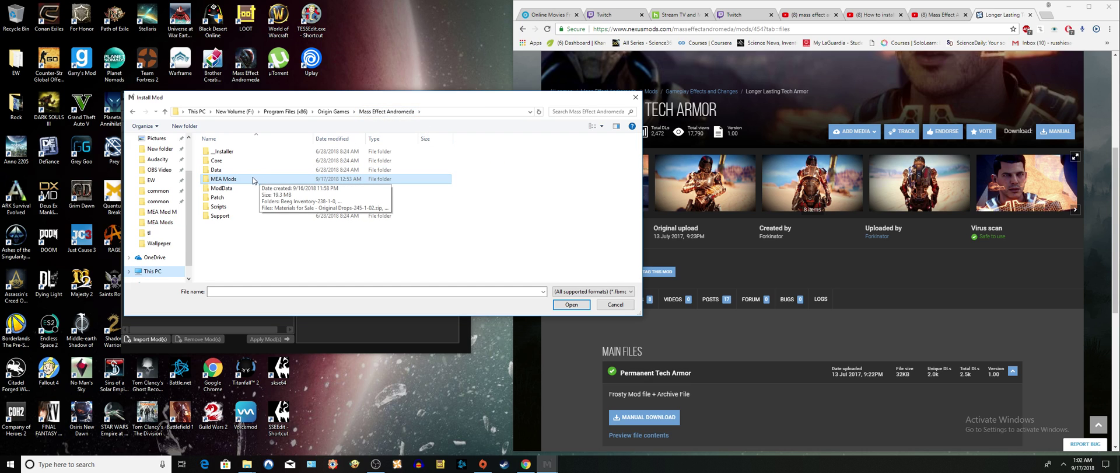
double_click(246, 179)
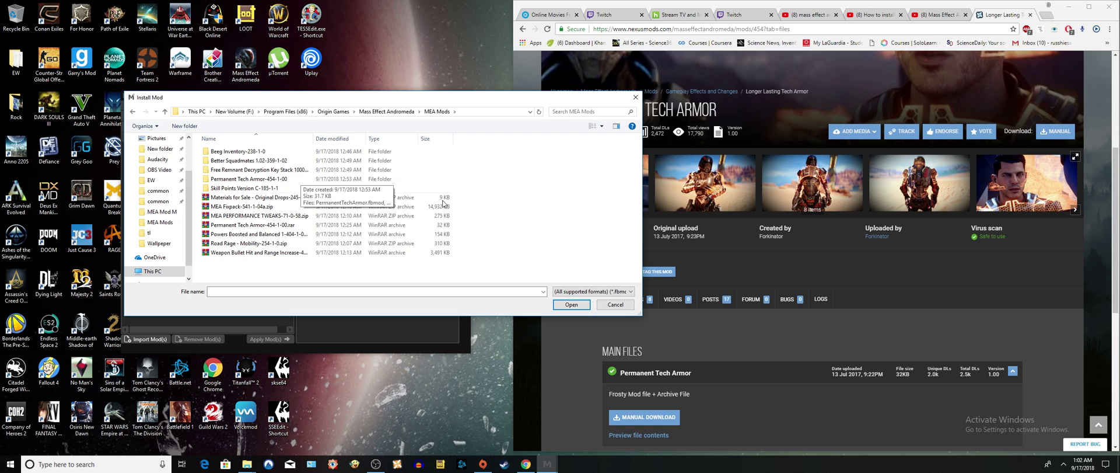
Maximize the browser and endorse the Longer Lasting Tech Armor mod on Nexus Mods.
left_click(673, 278)
left_click(1089, 7)
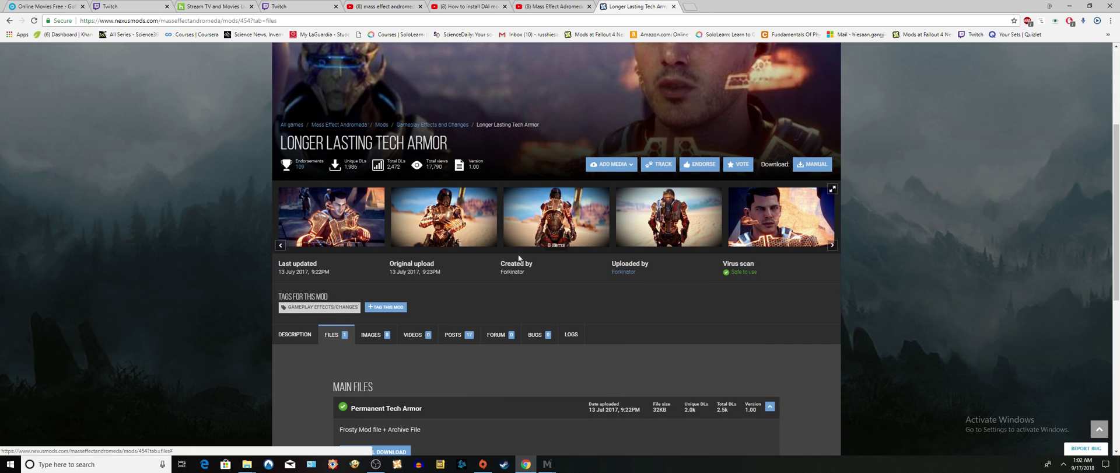
left_click(703, 164)
Examine the Permanent Tech Armor main file and its manual download option on the mod page, and minimize the browser.
scroll(521, 234, "down", 2)
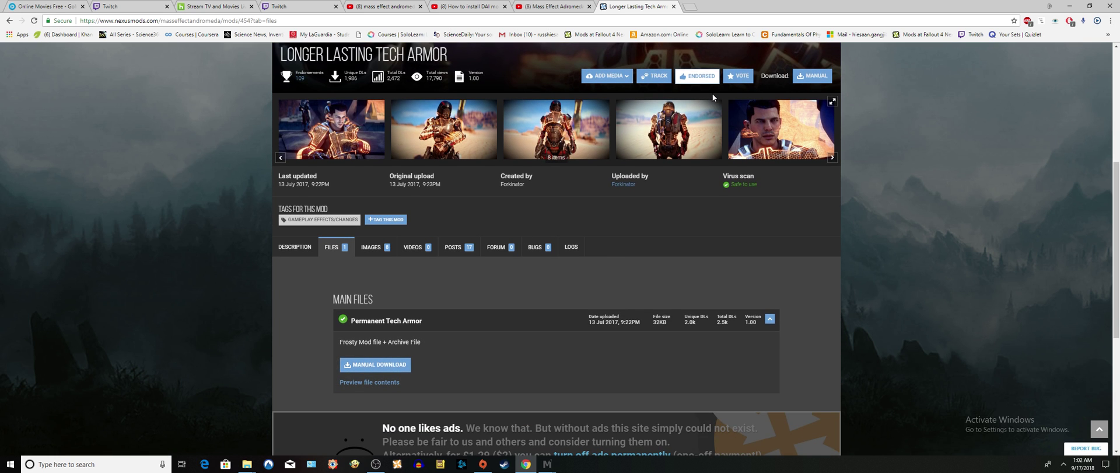
scroll(555, 193, "down", 3)
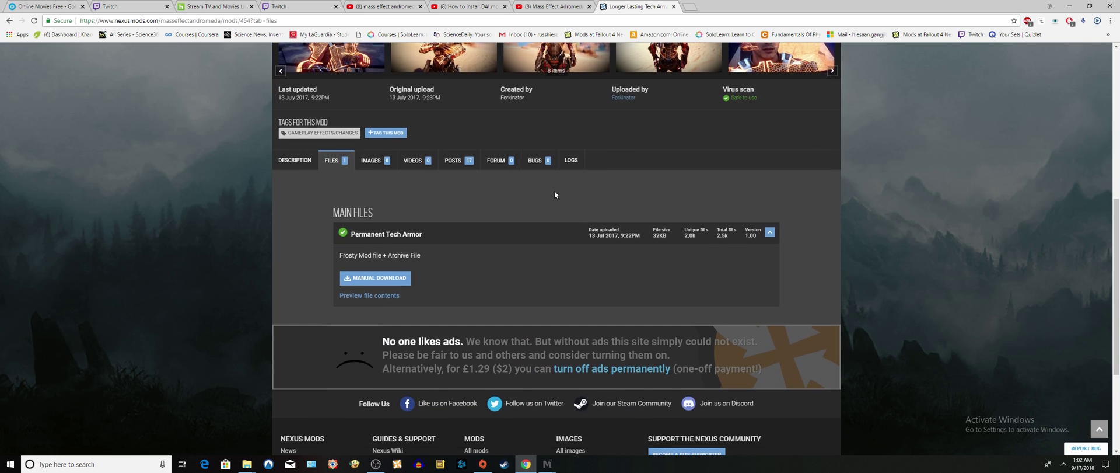
scroll(540, 187, "up", 3)
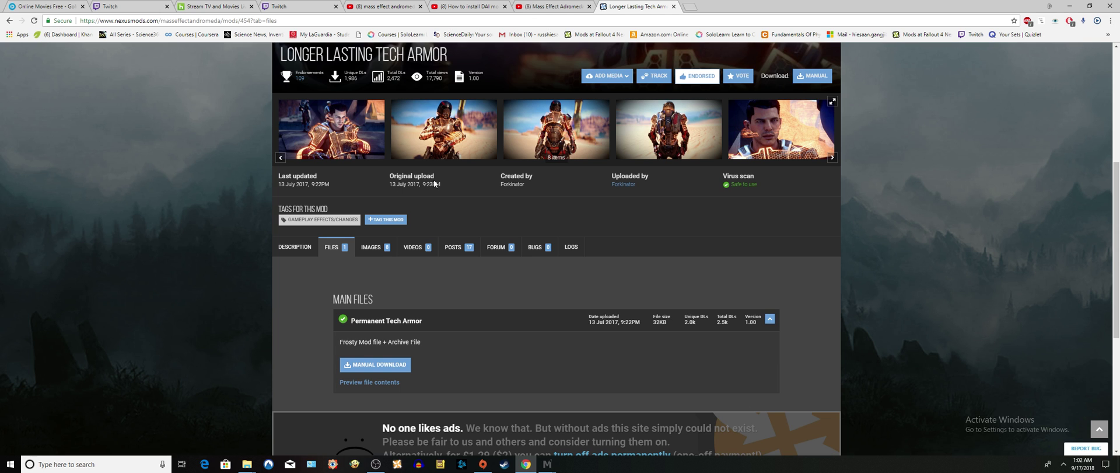
scroll(434, 183, "down", 1)
scroll(430, 180, "up", 1)
scroll(430, 180, "down", 2)
scroll(339, 172, "up", 1)
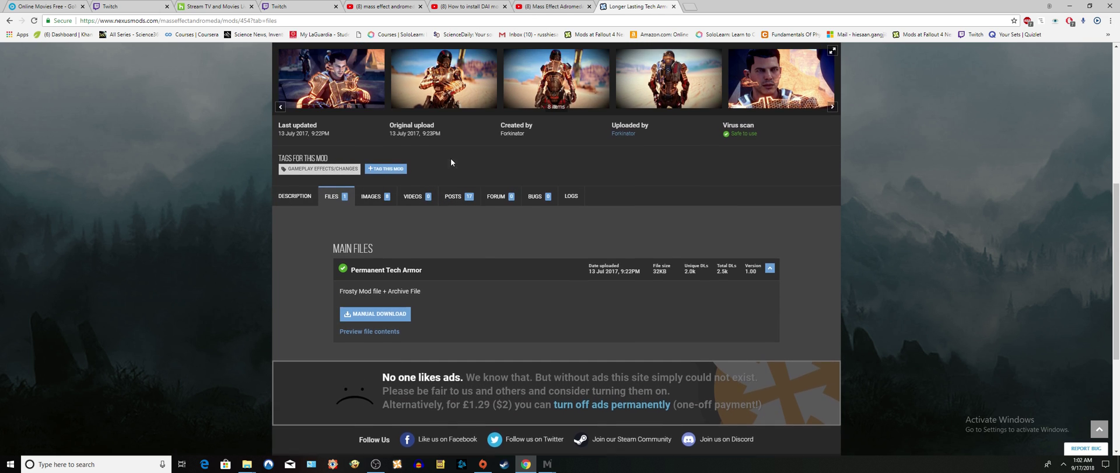
scroll(451, 162, "up", 1)
scroll(420, 222, "down", 2)
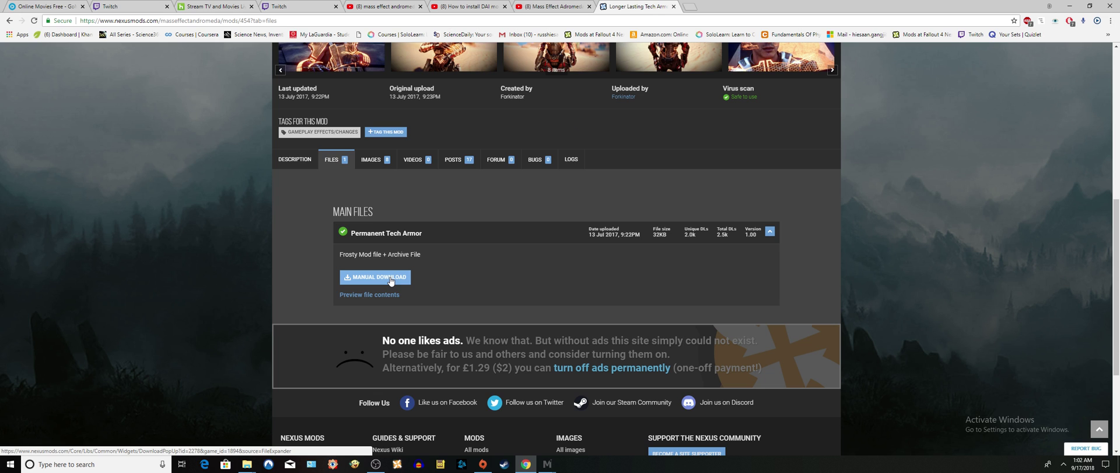
scroll(356, 224, "up", 3)
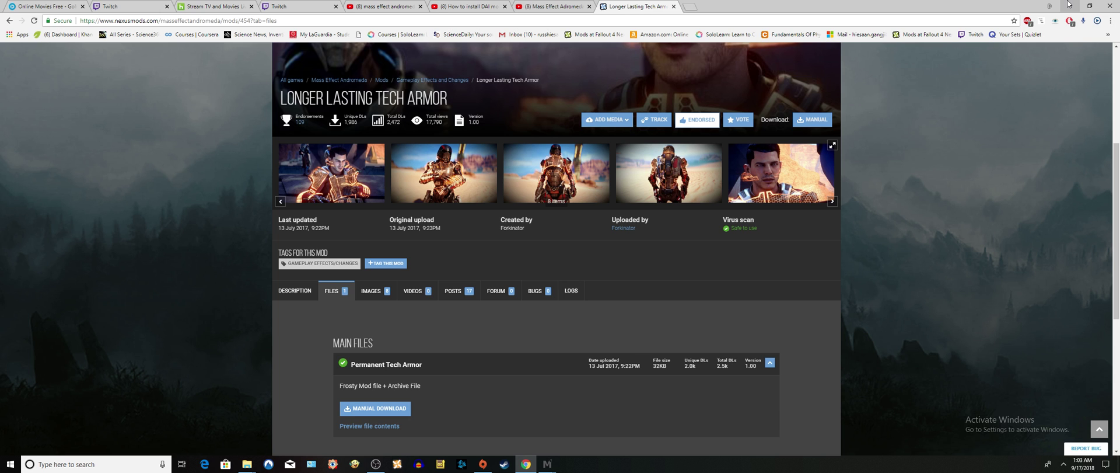
left_click(1072, 5)
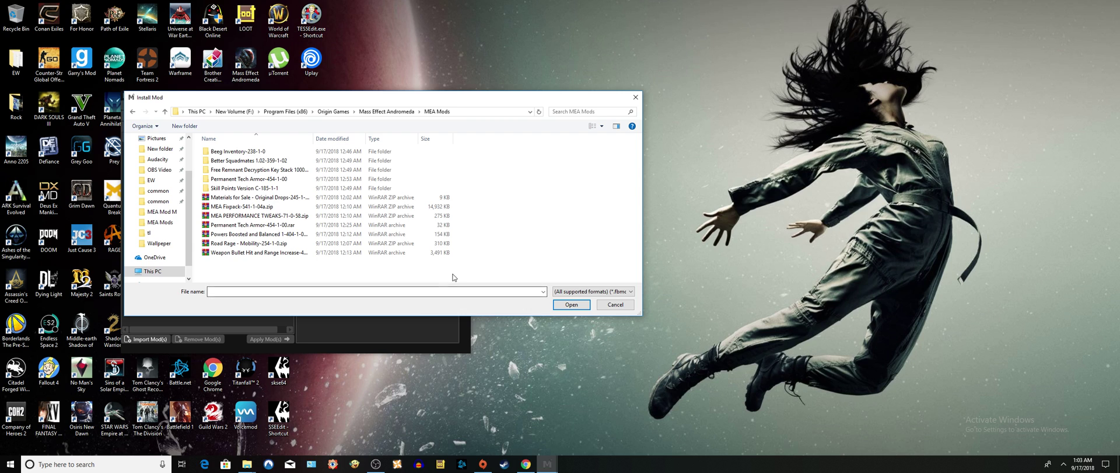
Extract the archive Materials for Sale - Original Drops-245-1-02.zip into its own folder within MEA Mods.
left_click(247, 201)
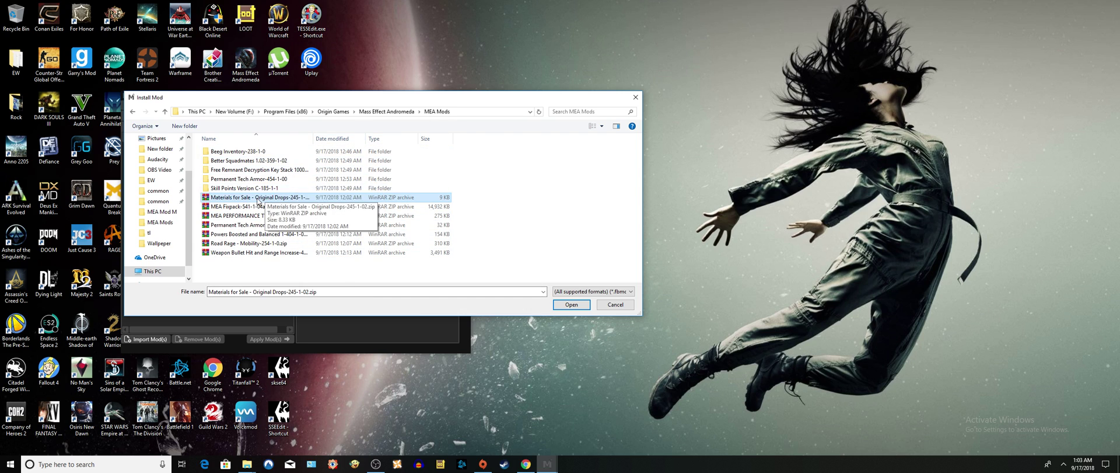
right_click(257, 198)
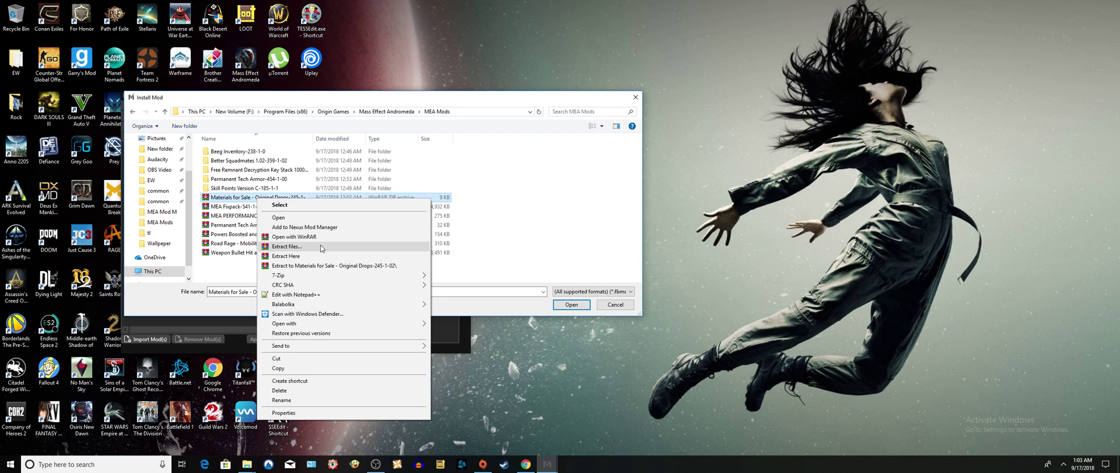
left_click(288, 246)
left_click(585, 321)
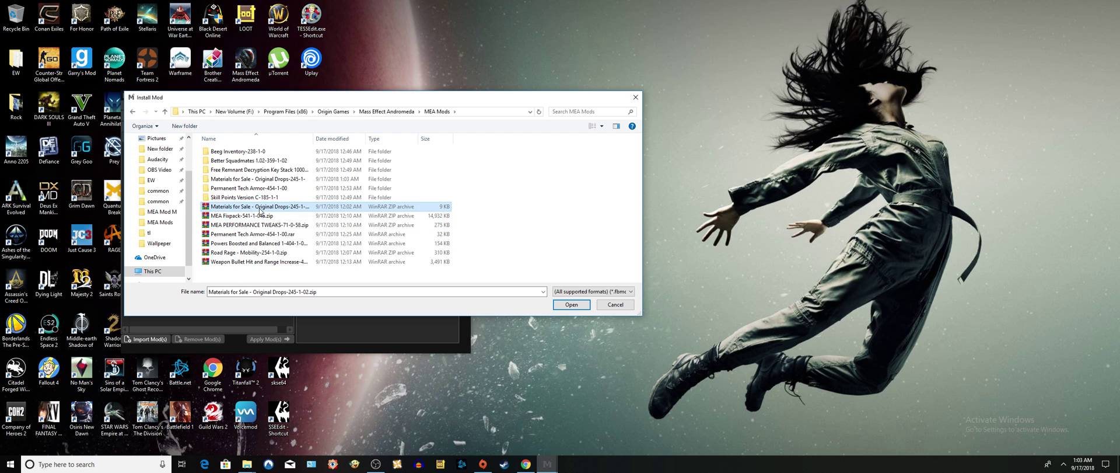
Delete the original Materials for Sale - Original Drops-245-1-02.zip archive and cancel the mod import dialog.
right_click(260, 207)
left_click(281, 400)
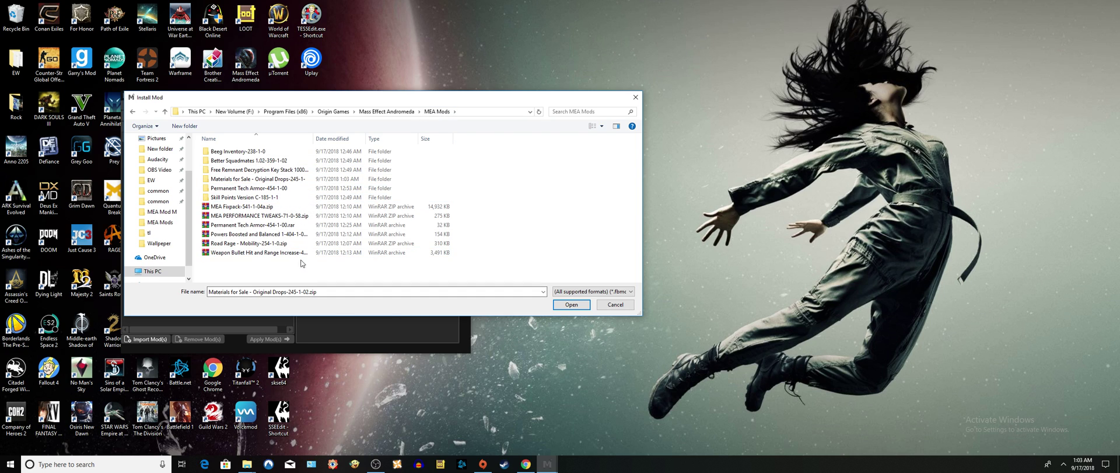
left_click(607, 302)
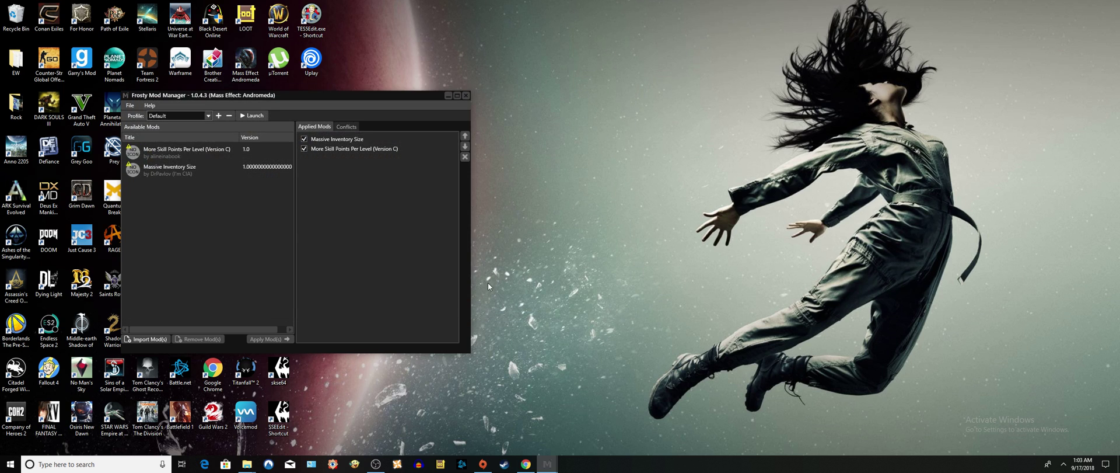
Import PermanentTechArmor.fbmod from the Permanent Tech Armor-454-1-00 folder in MEA Mods and dismiss the installation report.
left_click_drag(313, 100, 659, 95)
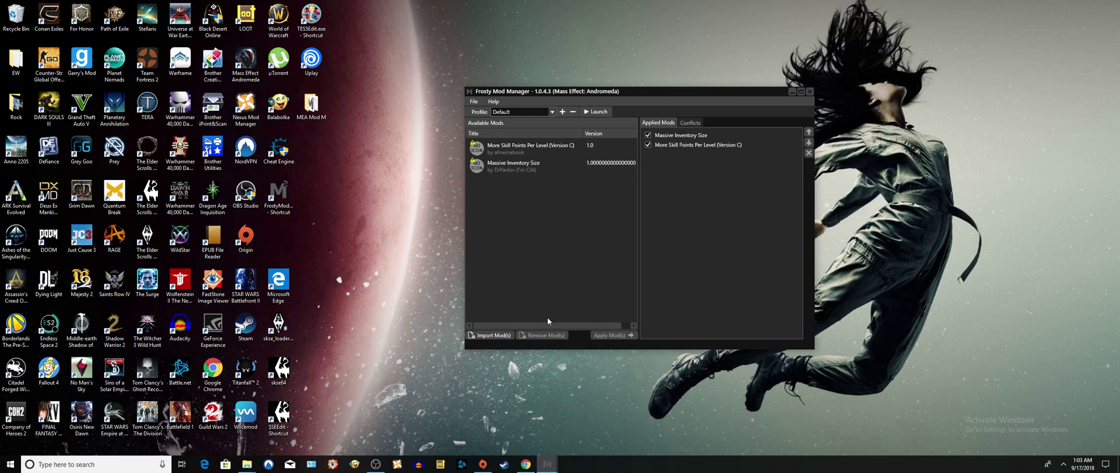
left_click(502, 335)
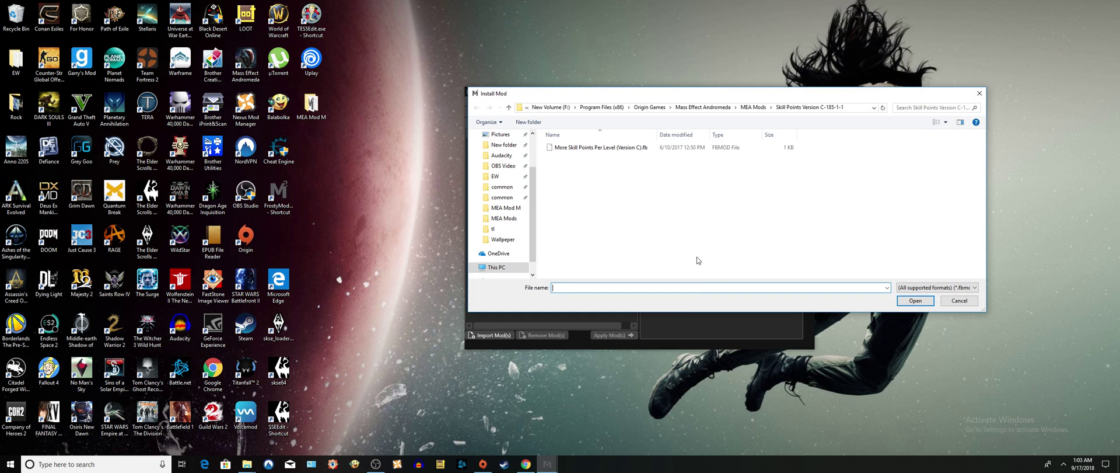
left_click(754, 107)
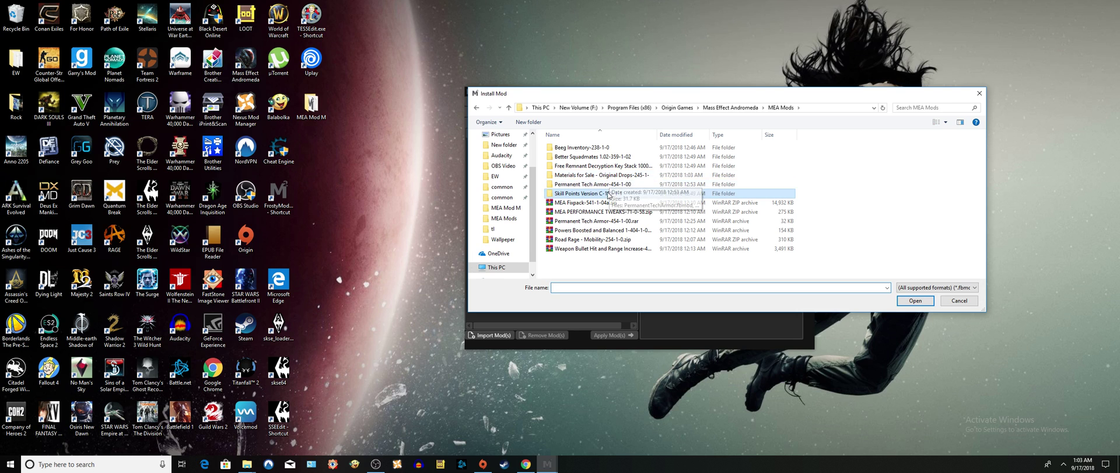
double_click(623, 184)
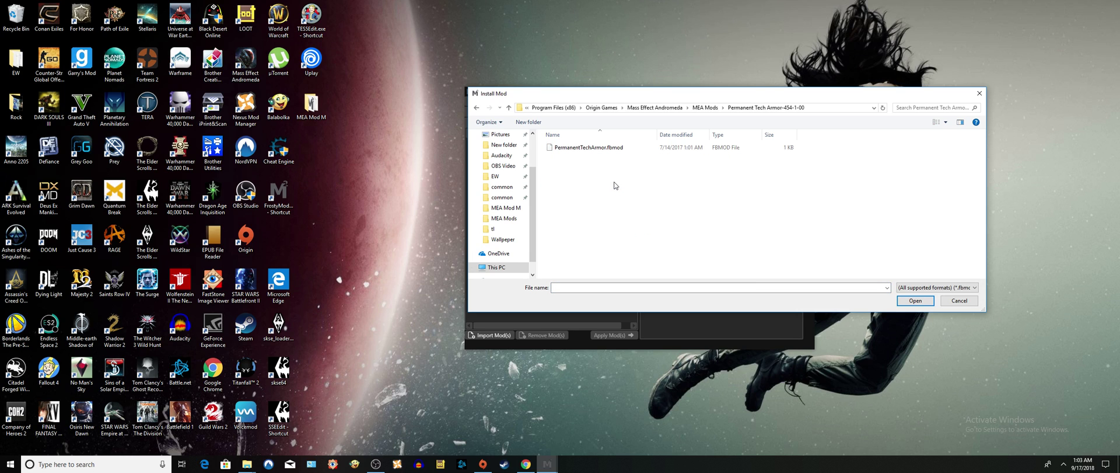
left_click(622, 148)
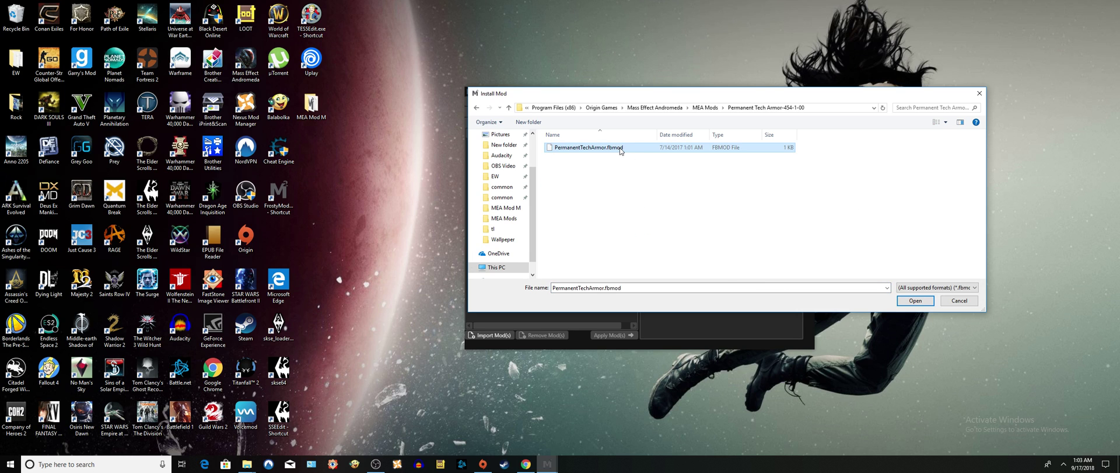
left_click(927, 303)
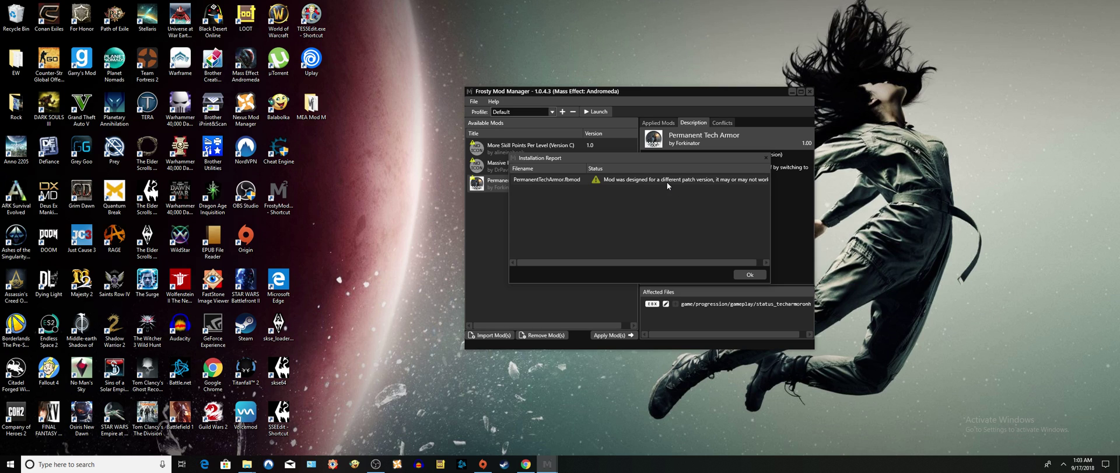
left_click(747, 275)
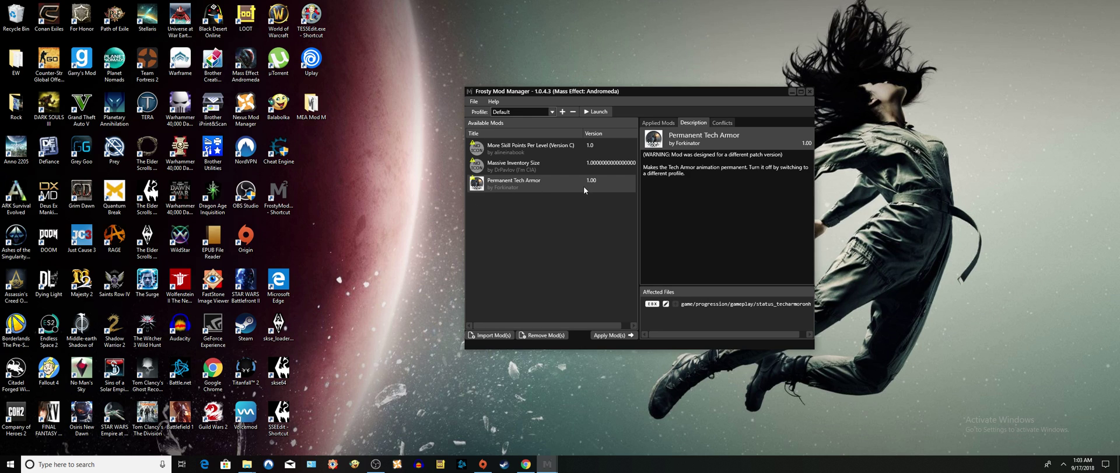
Apply the Permanent Tech Armor mod to the Default profile and launch the game from Frosty Mod Manager.
left_click(618, 338)
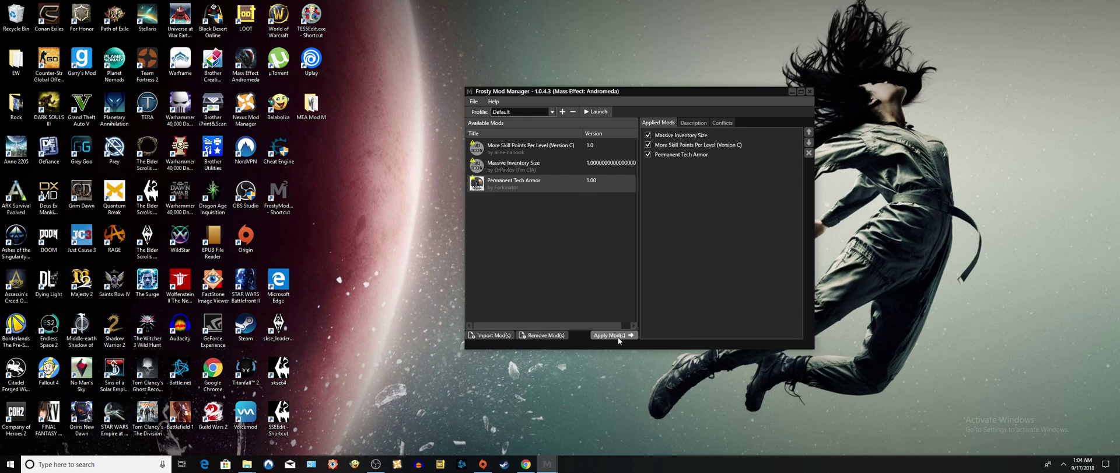
left_click(598, 111)
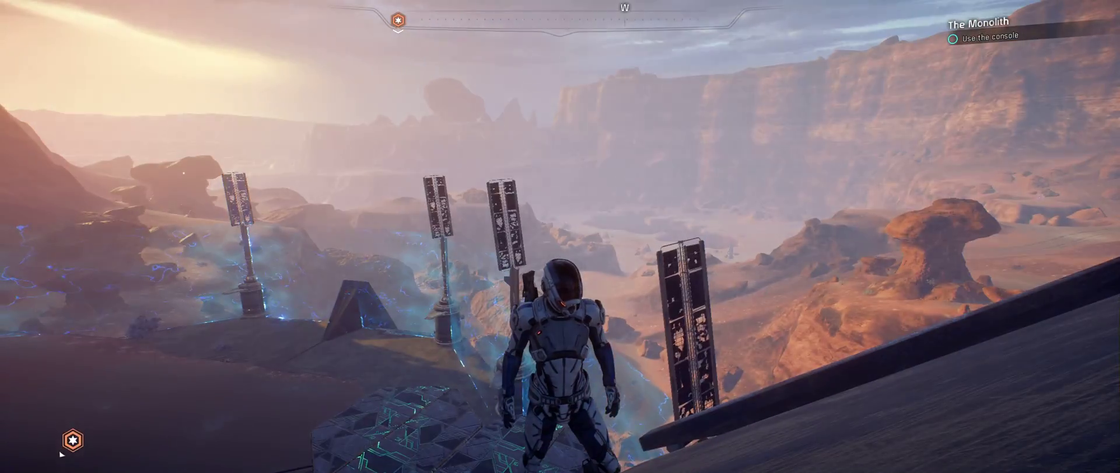
key("w")
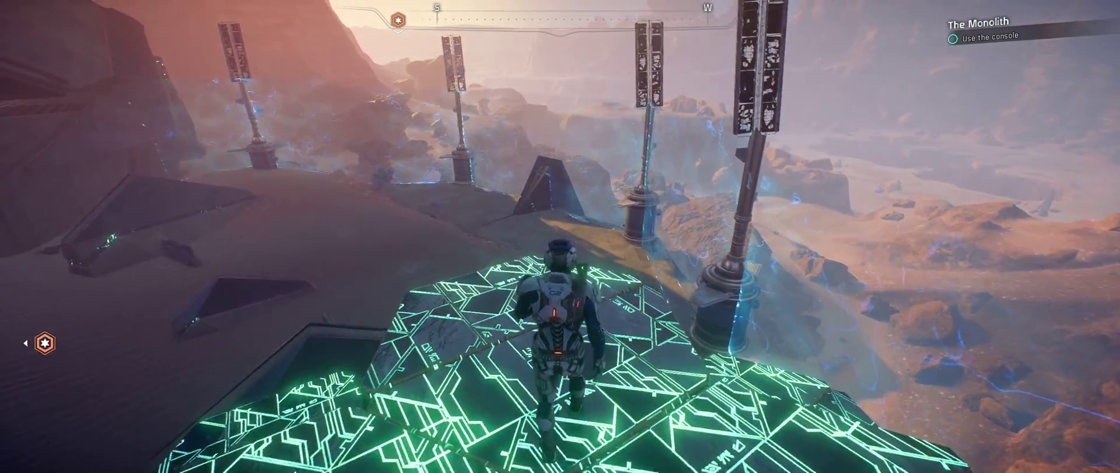
mouse_move(560, 237)
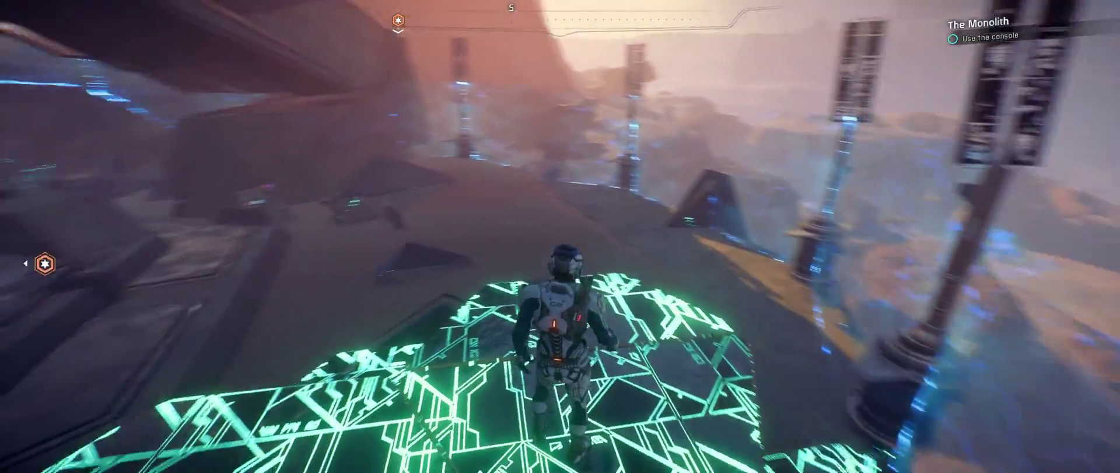
View the weapons inventory and the command console in the modded game, closing both to return to the game world.
key("w")
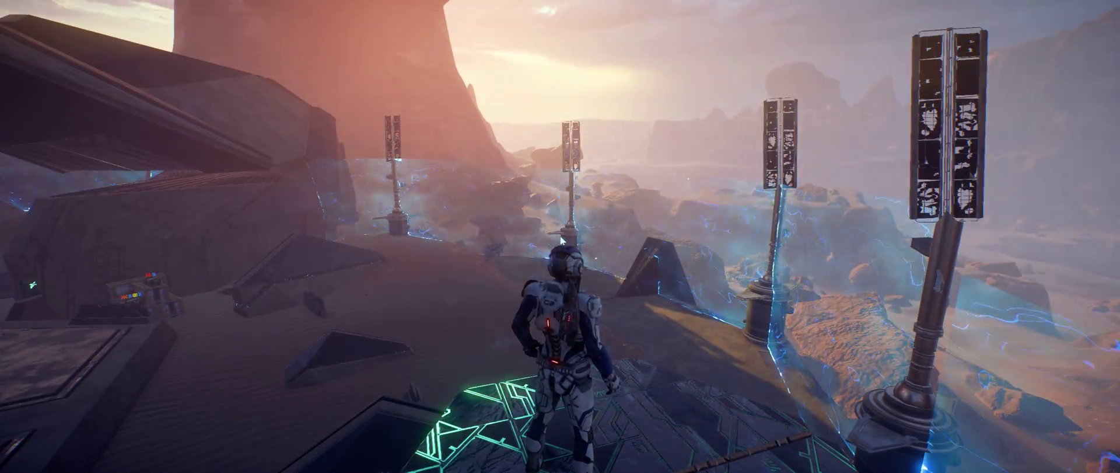
key("Tab")
key("i")
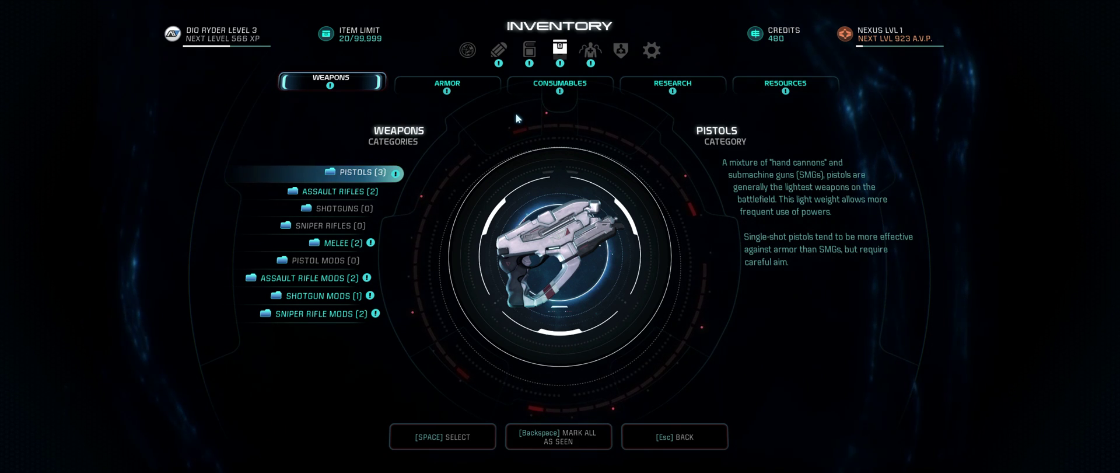
key("grave")
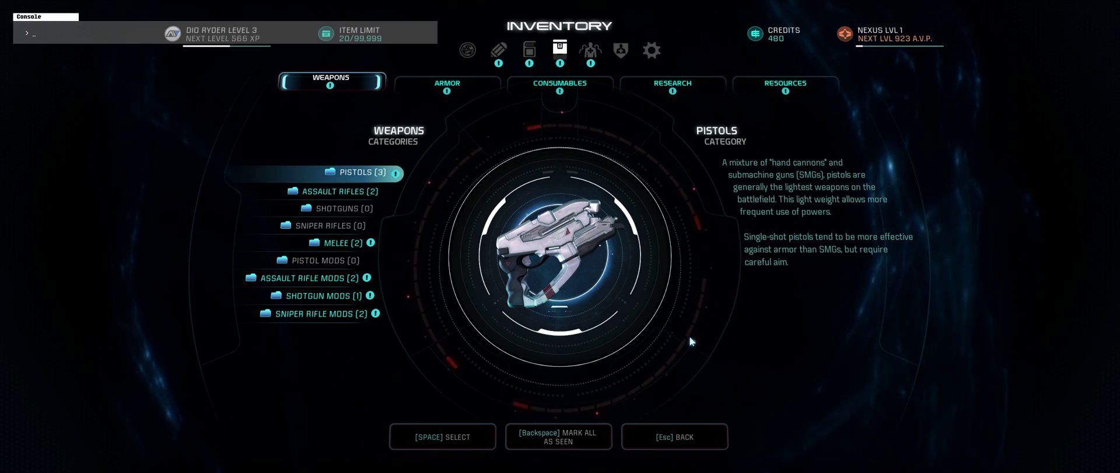
key("grave")
key("Escape")
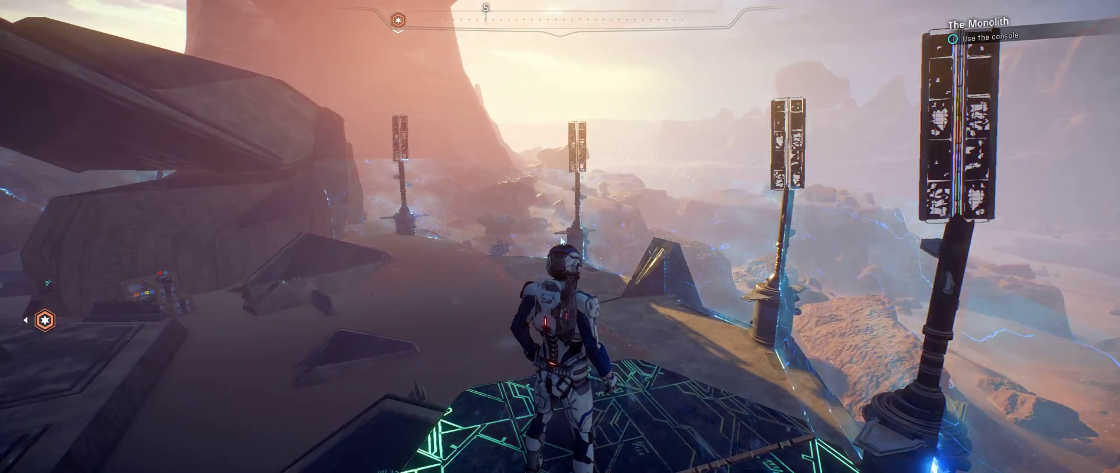
Quit the game to the desktop and switch to the OBS window.
key("Escape")
left_click(587, 334)
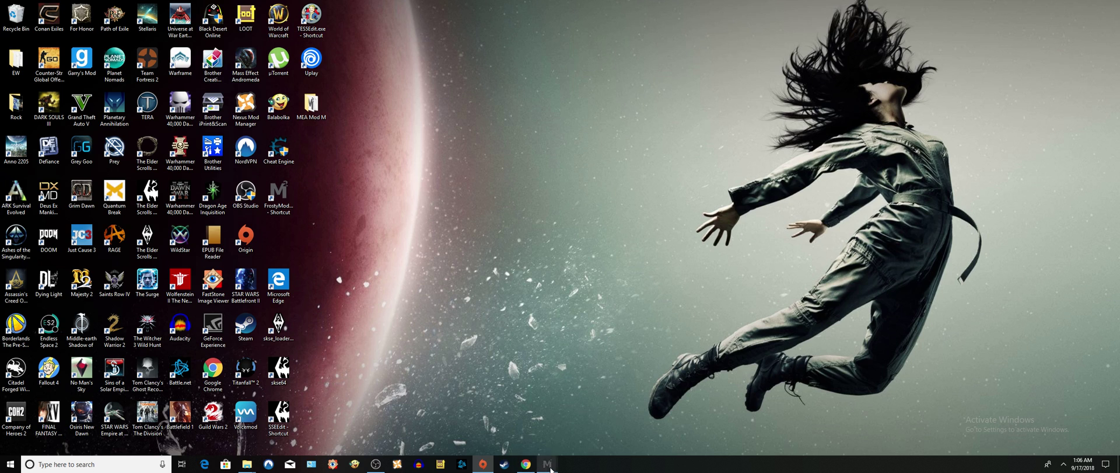
left_click(376, 464)
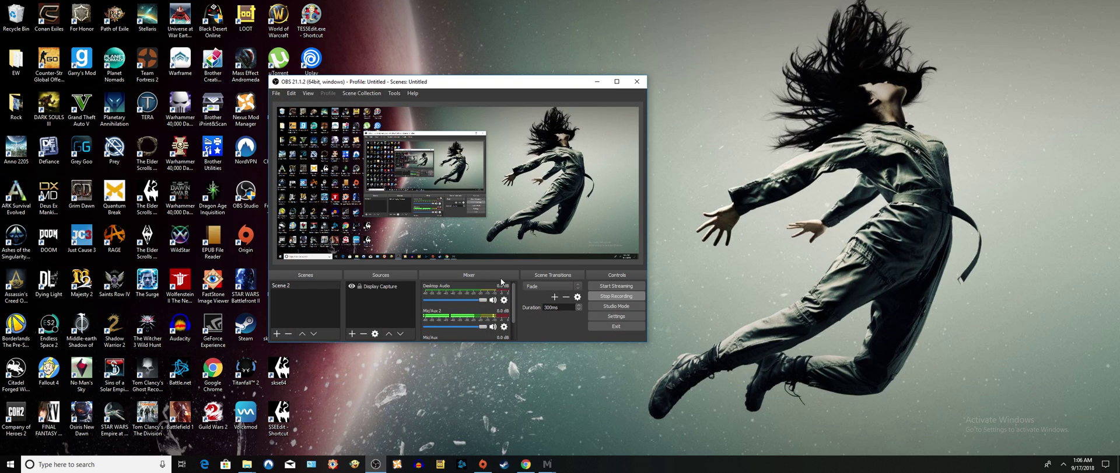